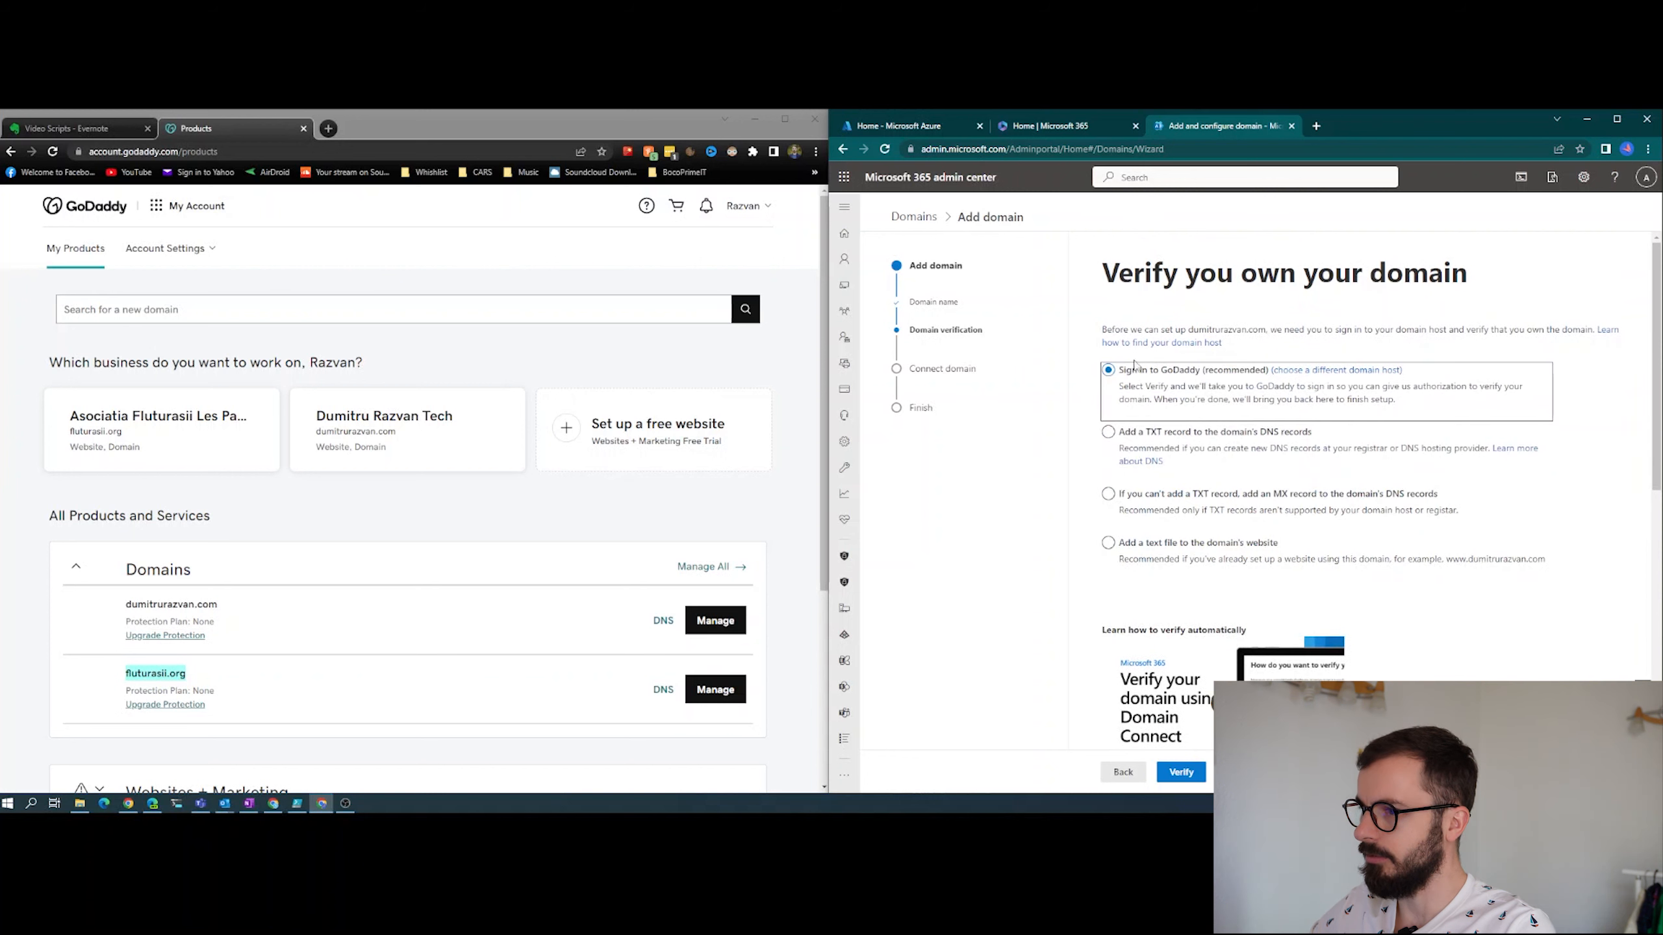
# - Choose to verify the domain by adding a TXT record to its DNS records and continue to the record details
pyautogui.click(1107, 433)
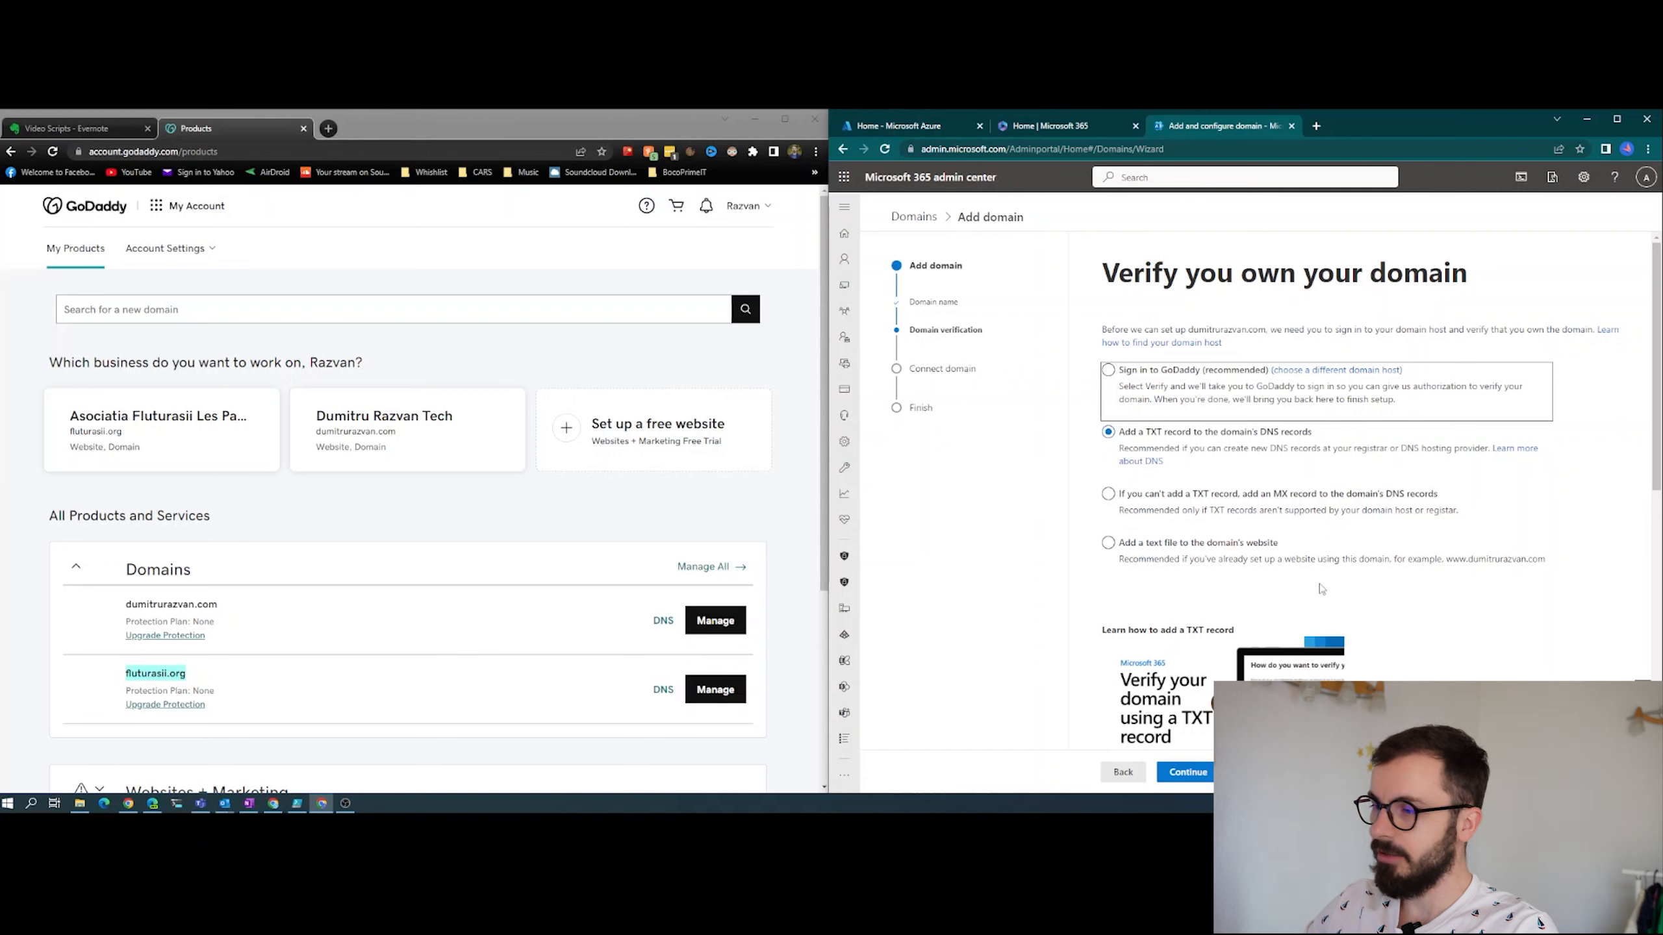
pyautogui.scroll(-3, 1320, 589)
pyautogui.click(1188, 772)
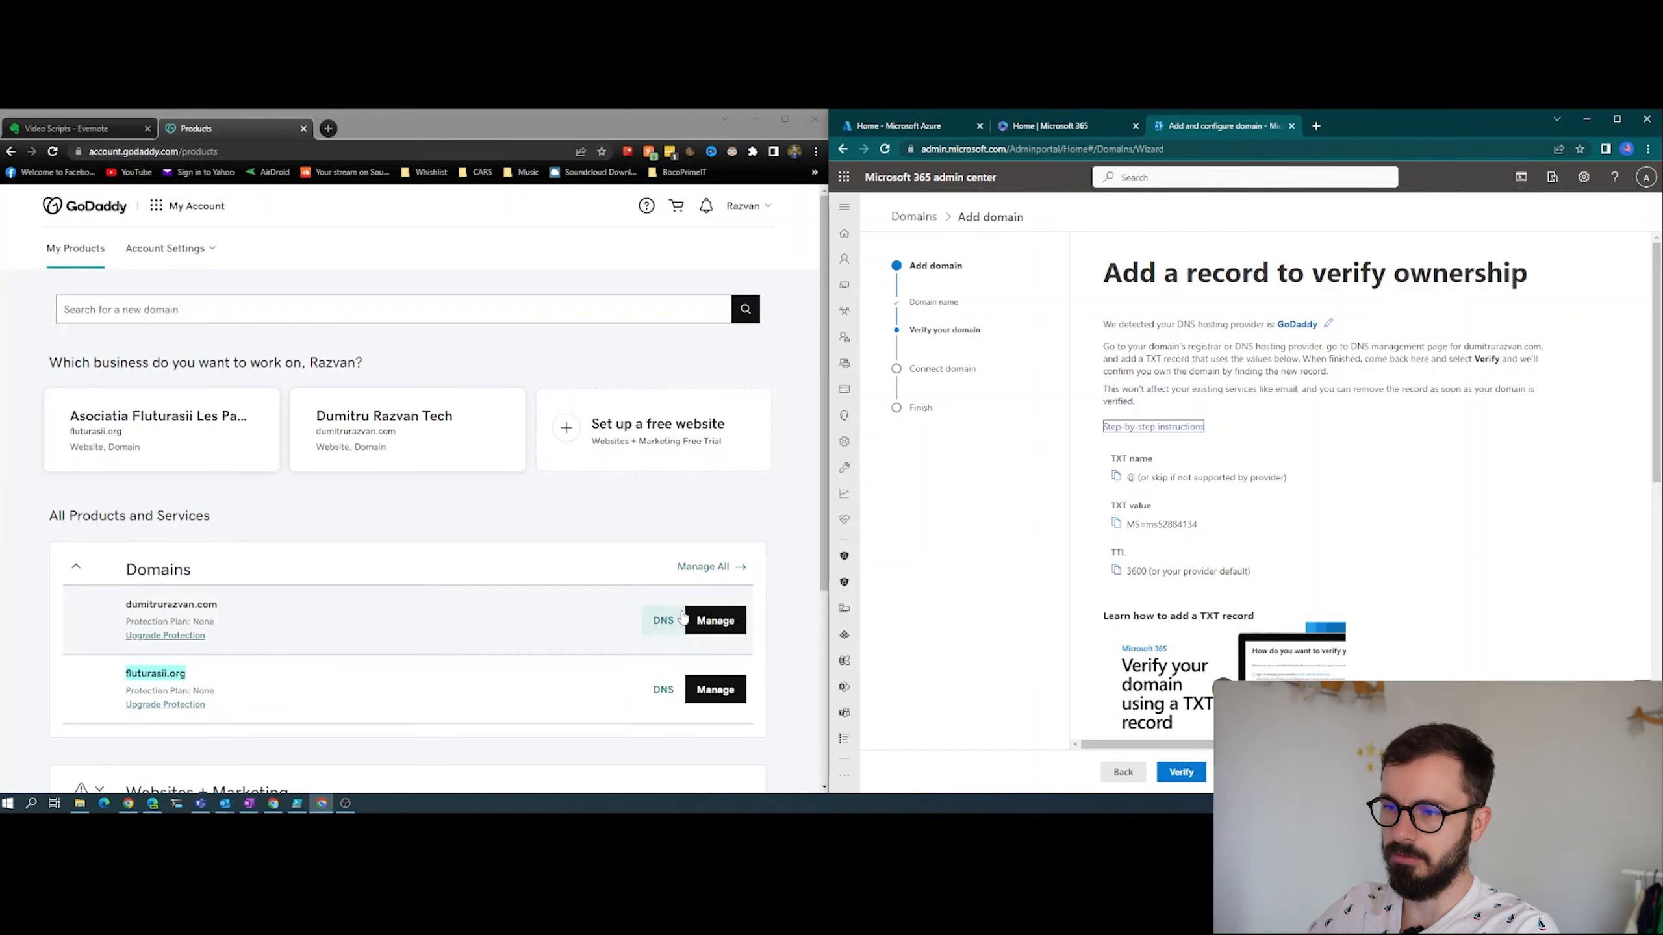
# - Switch to GoDaddy and open the DNS records of the .com domain being verified
pyautogui.click(662, 623)
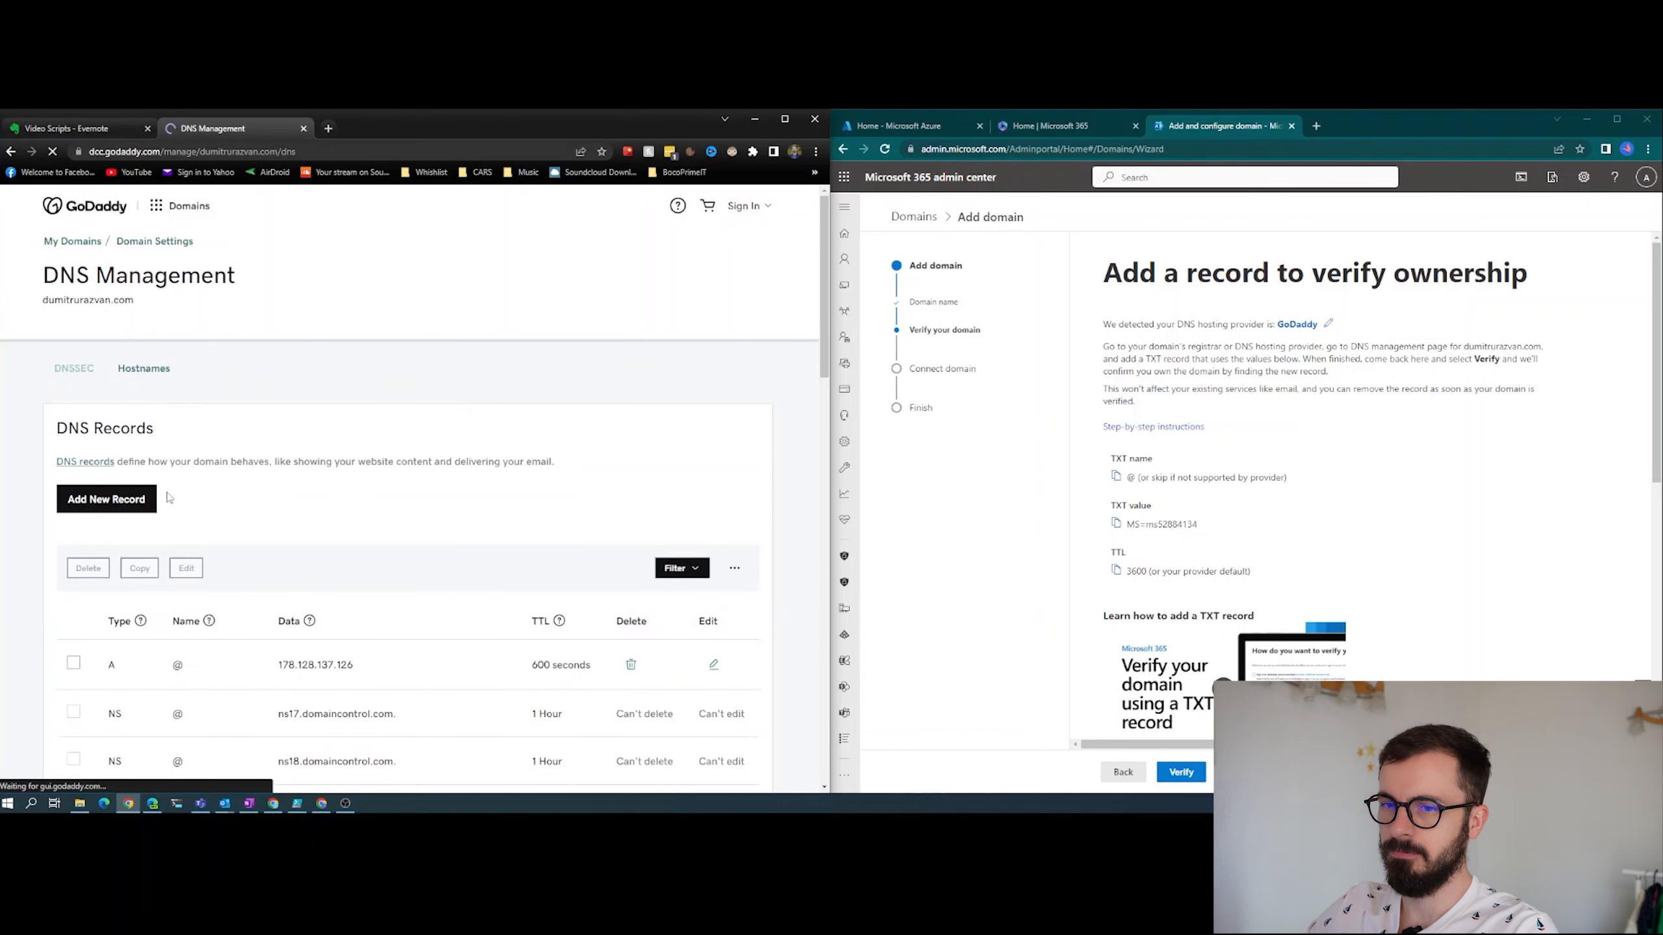
pyautogui.scroll(-5, 307, 518)
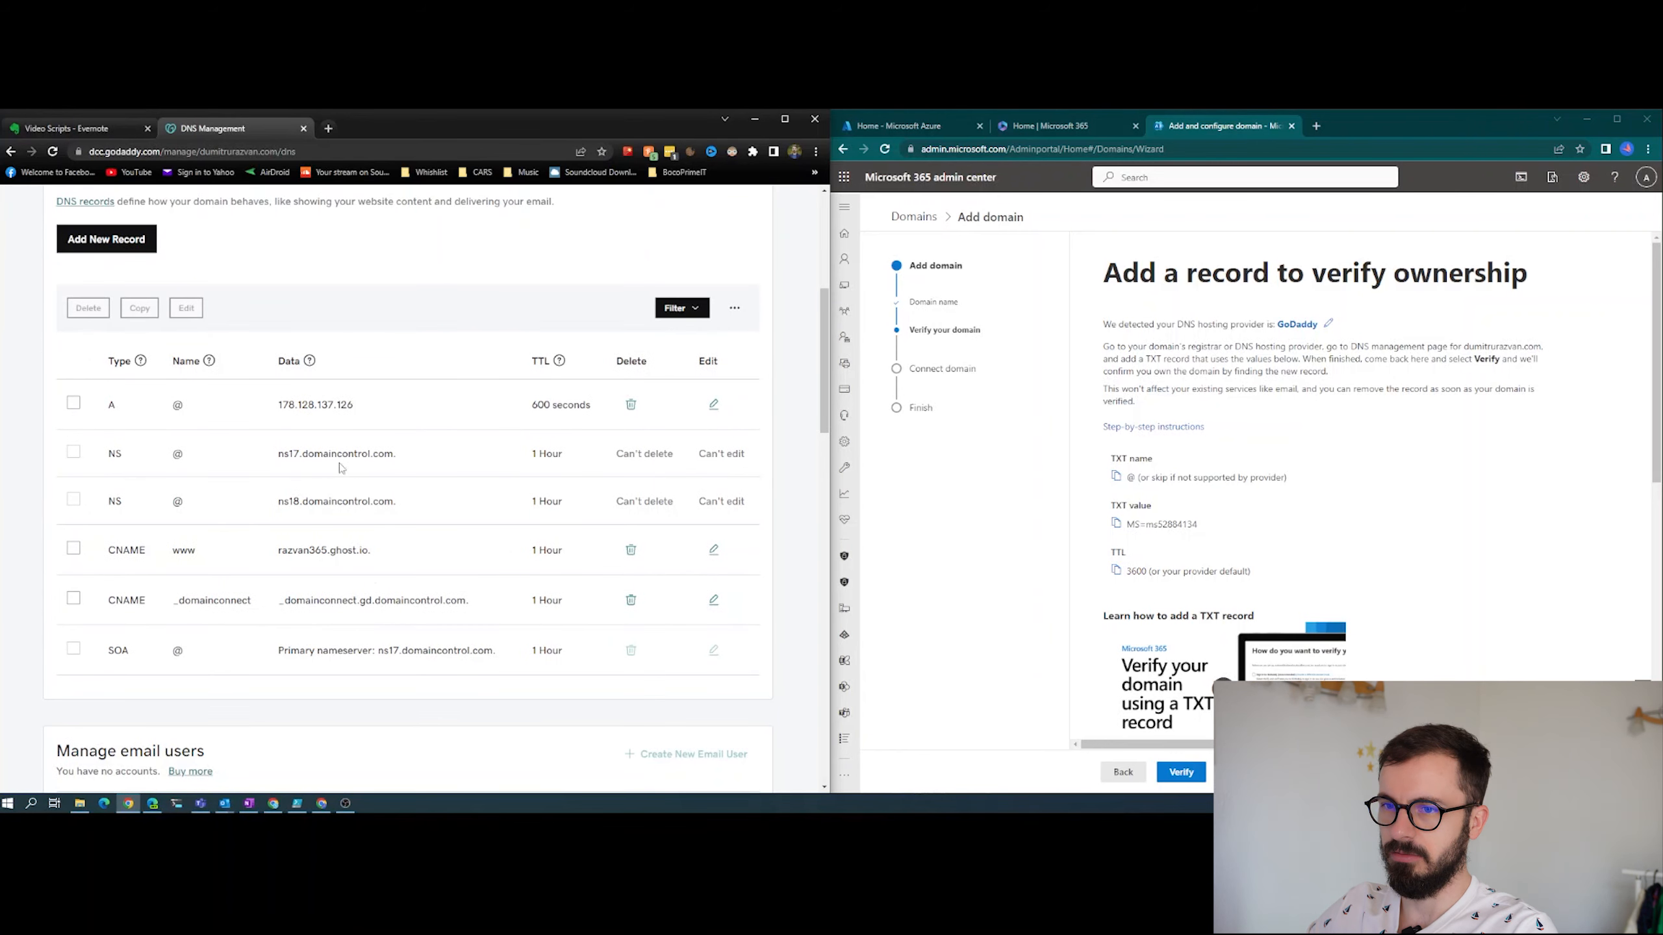
pyautogui.scroll(3, 265, 473)
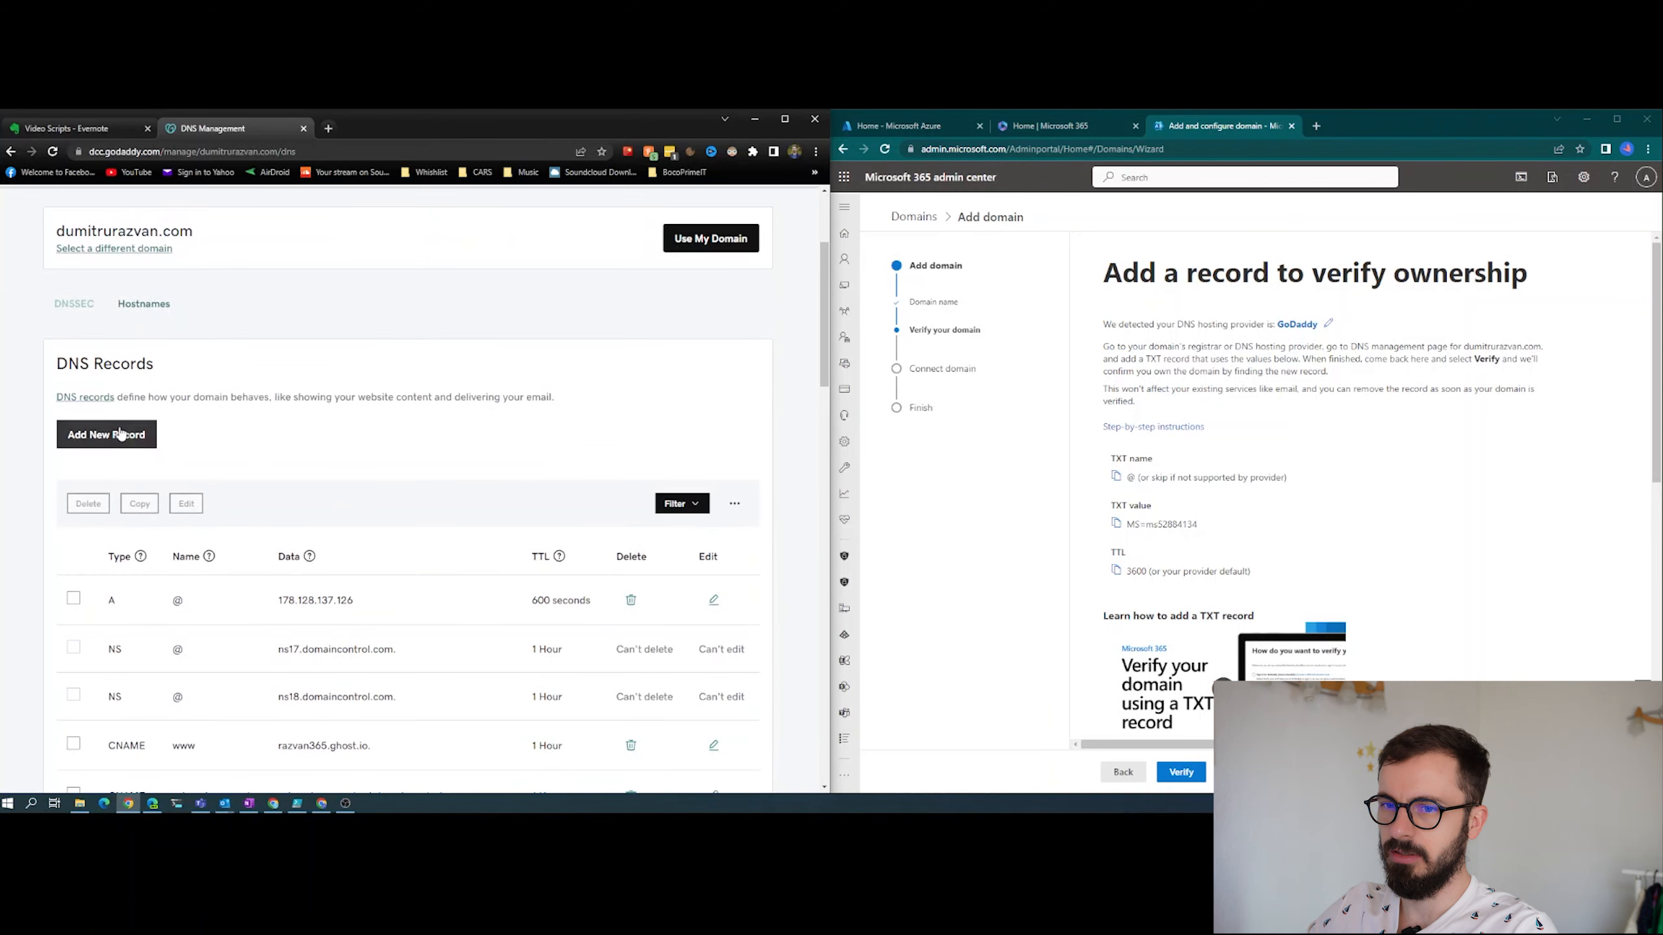
# - Start a new DNS record of type TXT with the name @
pyautogui.click(93, 440)
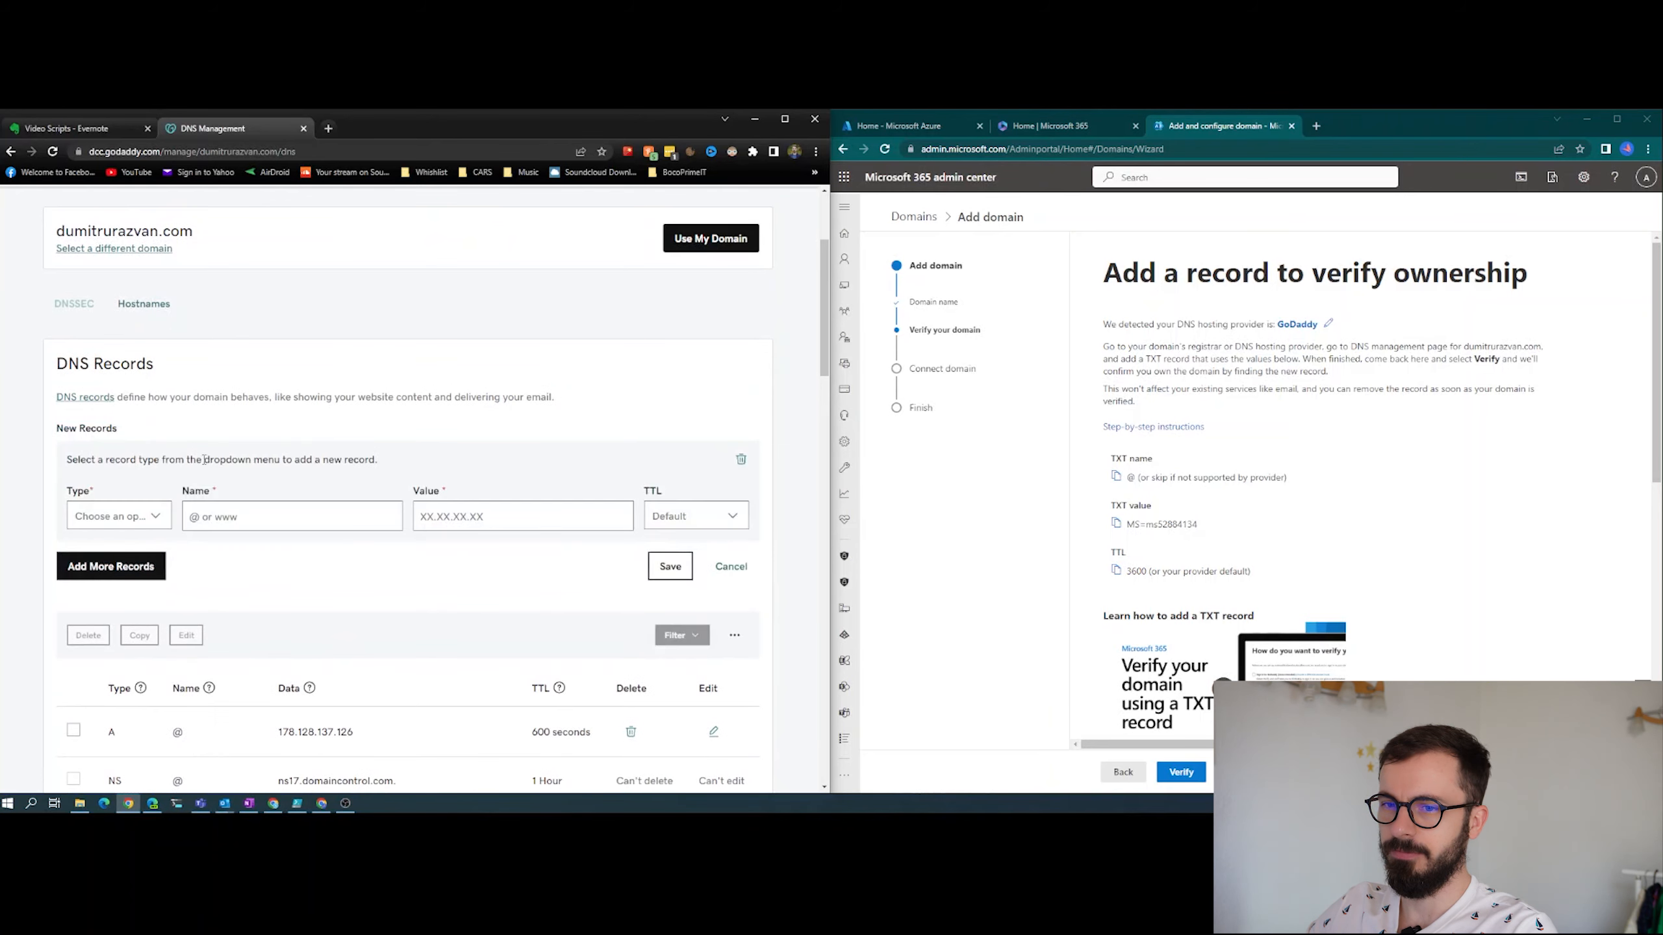
pyautogui.click(151, 519)
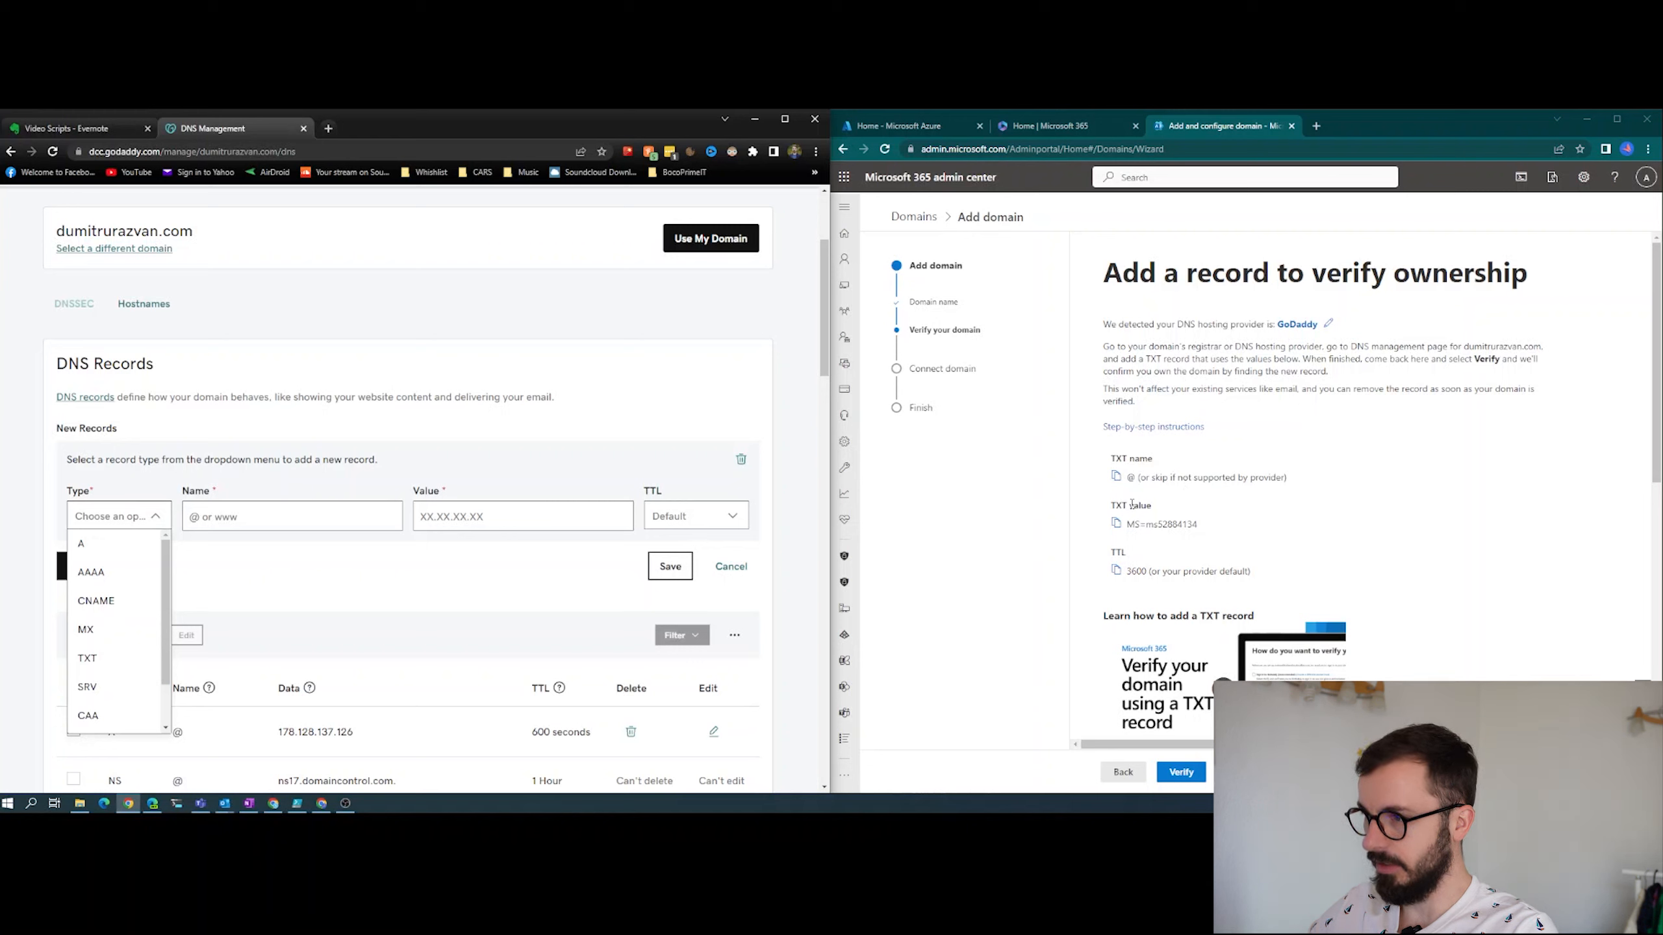
pyautogui.moveTo(1150, 357); pyautogui.dragTo(1183, 359)
pyautogui.click(1183, 360)
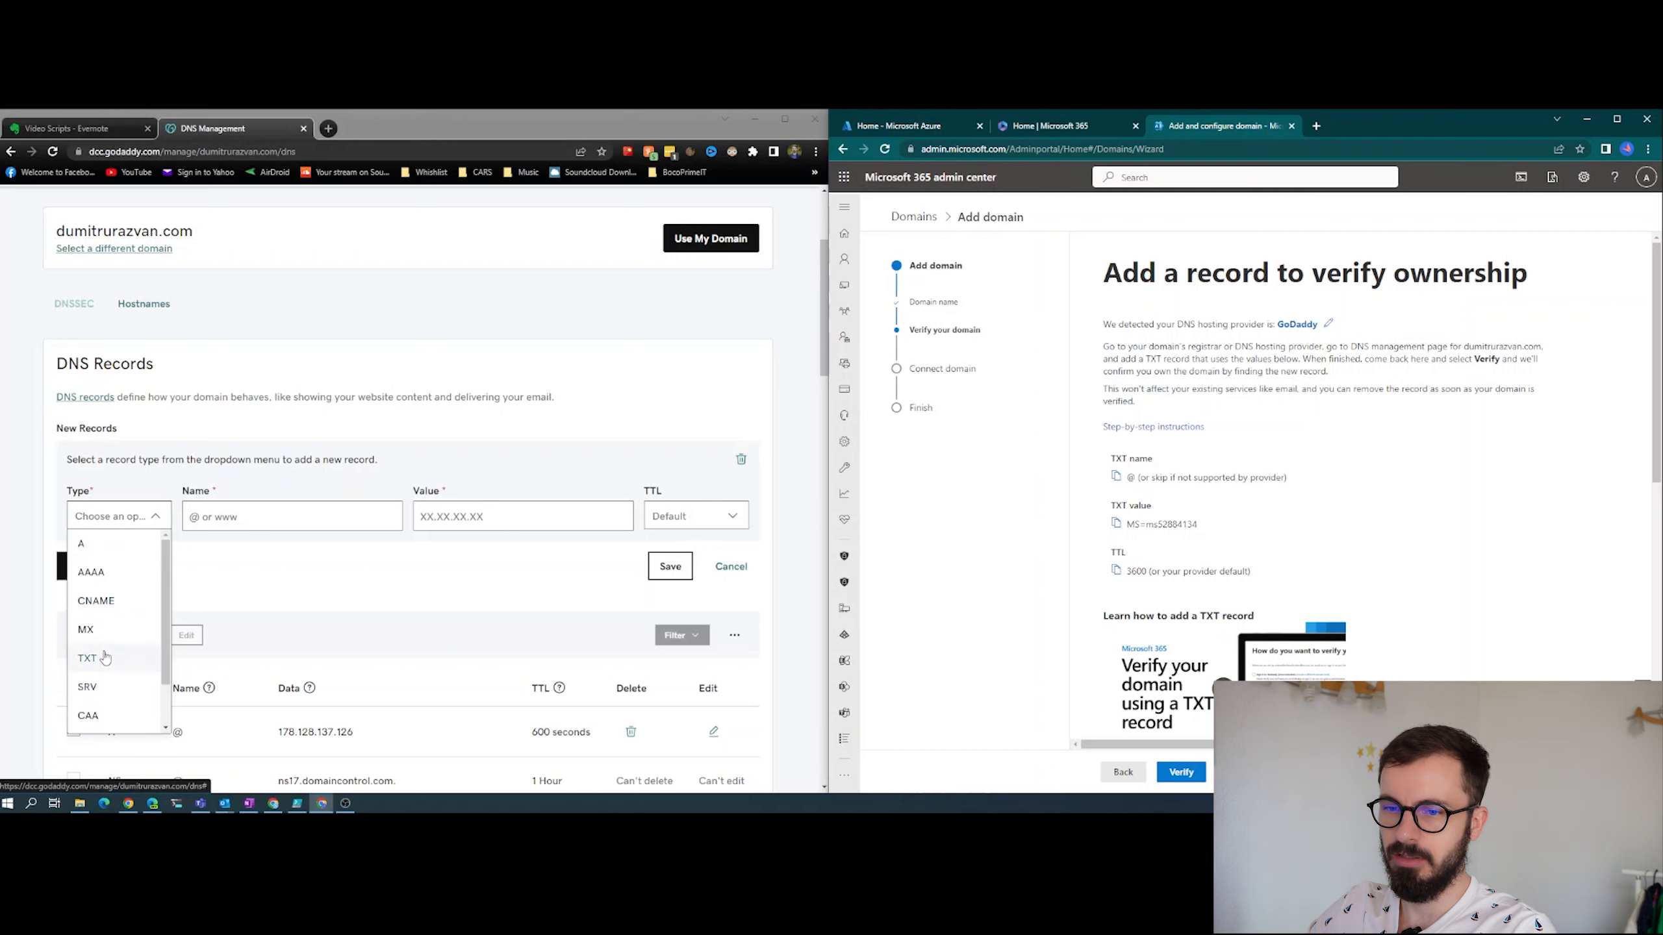
pyautogui.click(87, 657)
pyautogui.click(275, 517)
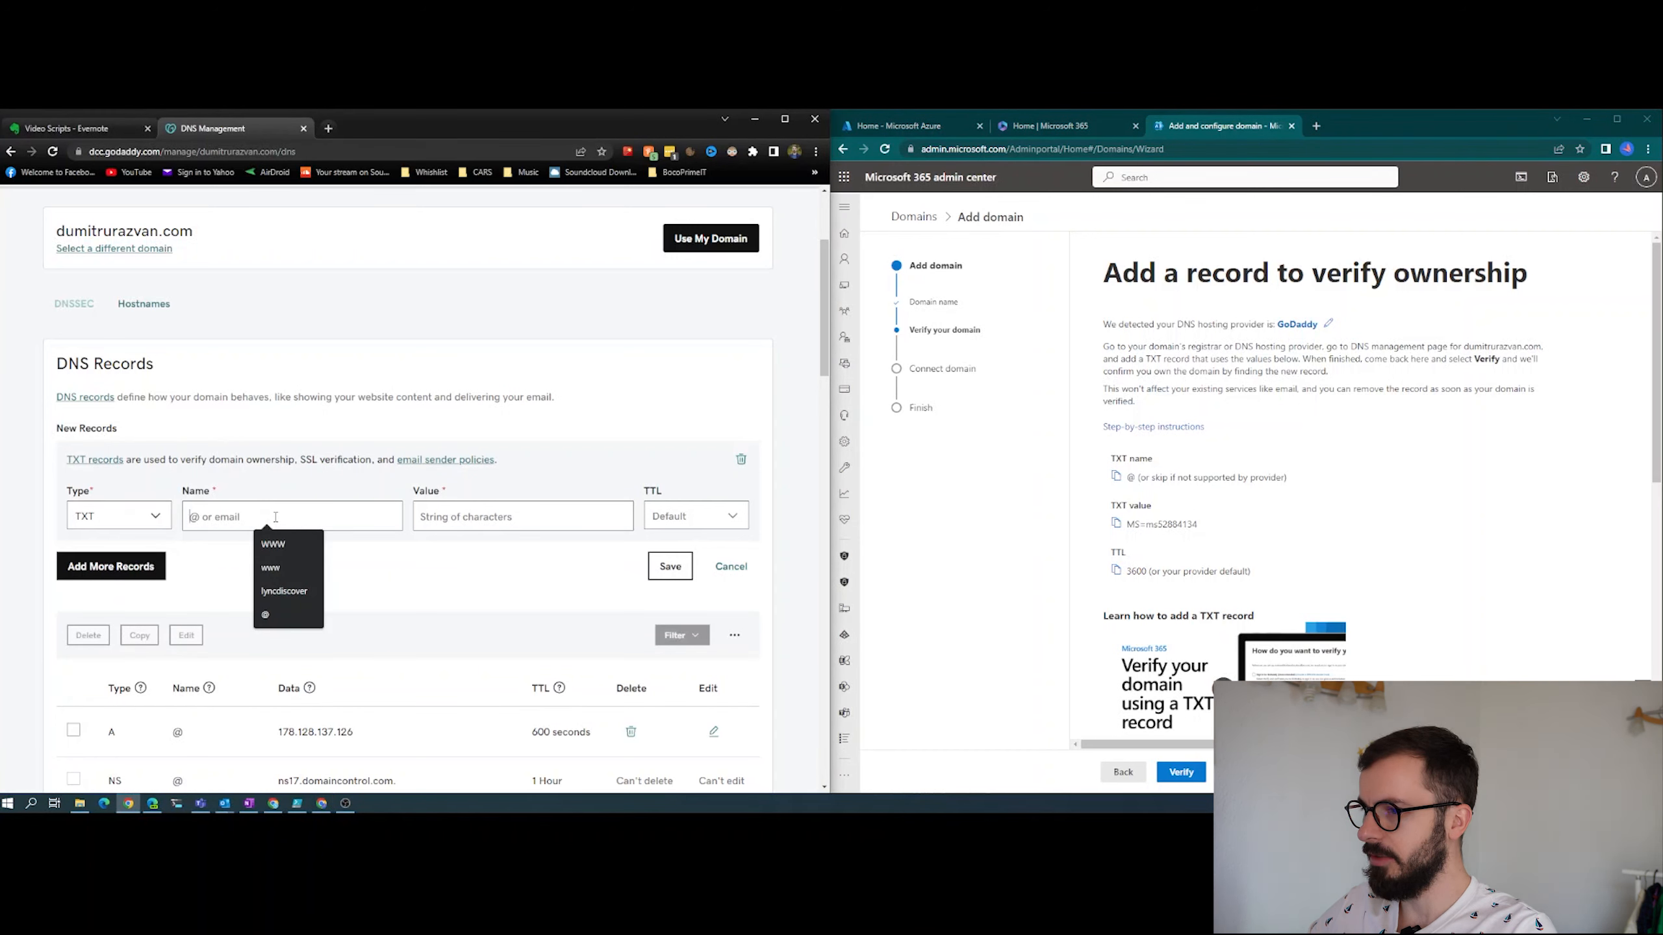
pyautogui.write('@')
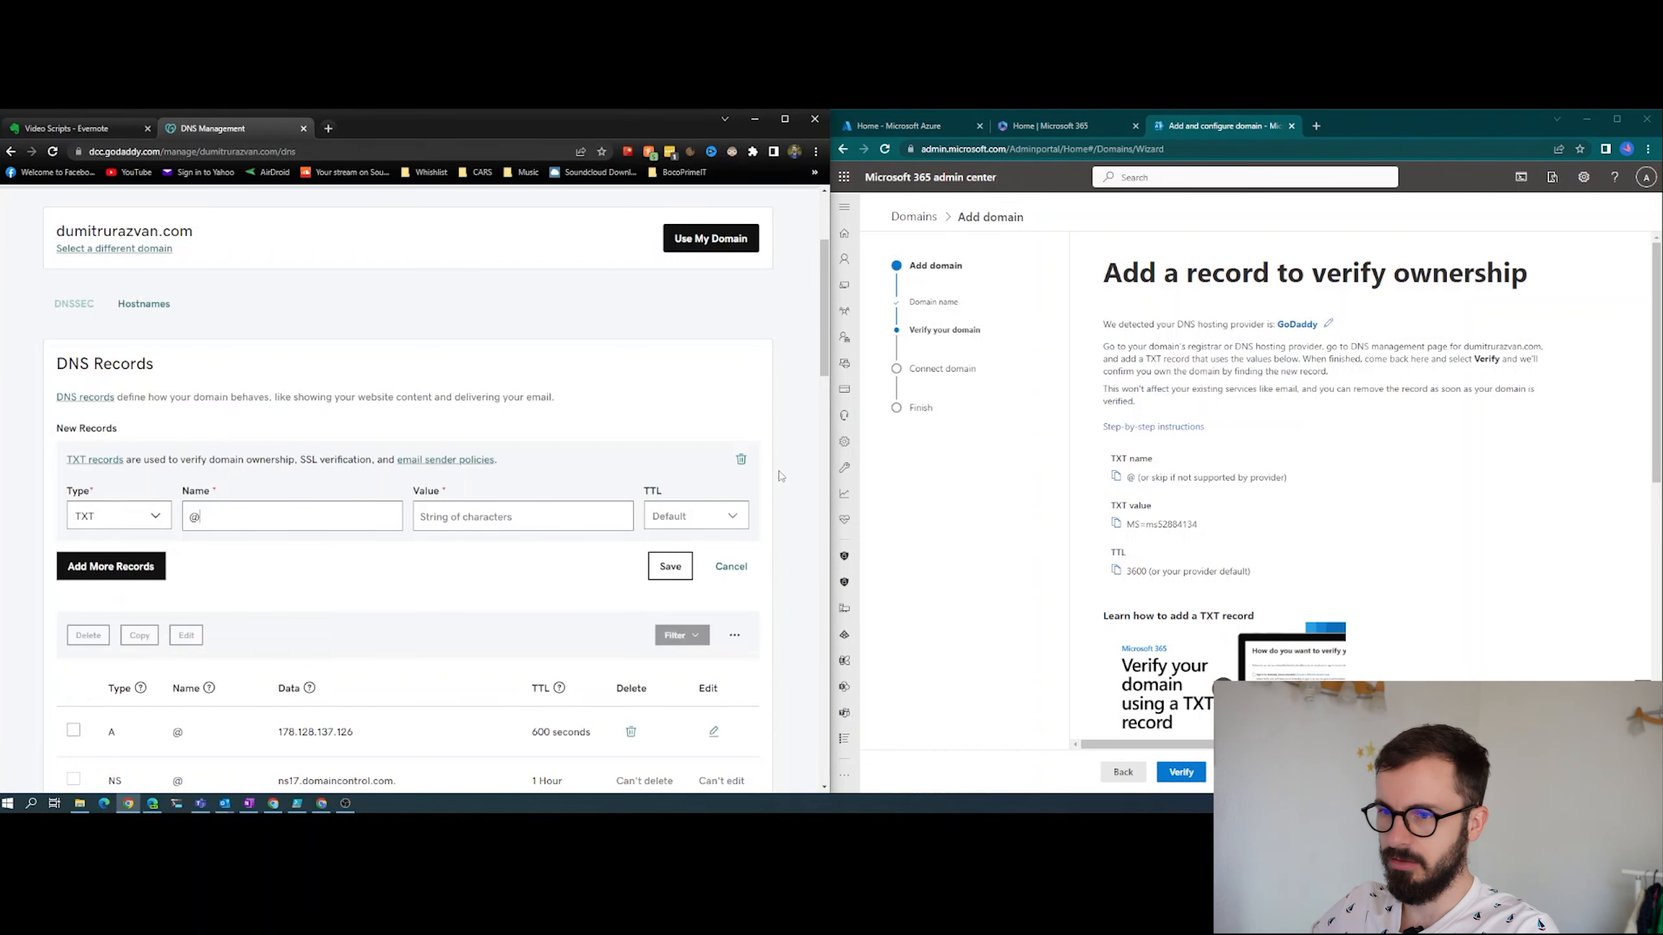
# - Copy the TXT verification value from the Microsoft 365 wizard into the record's value, set its TTL to 1 Hour and save it
pyautogui.click(555, 514)
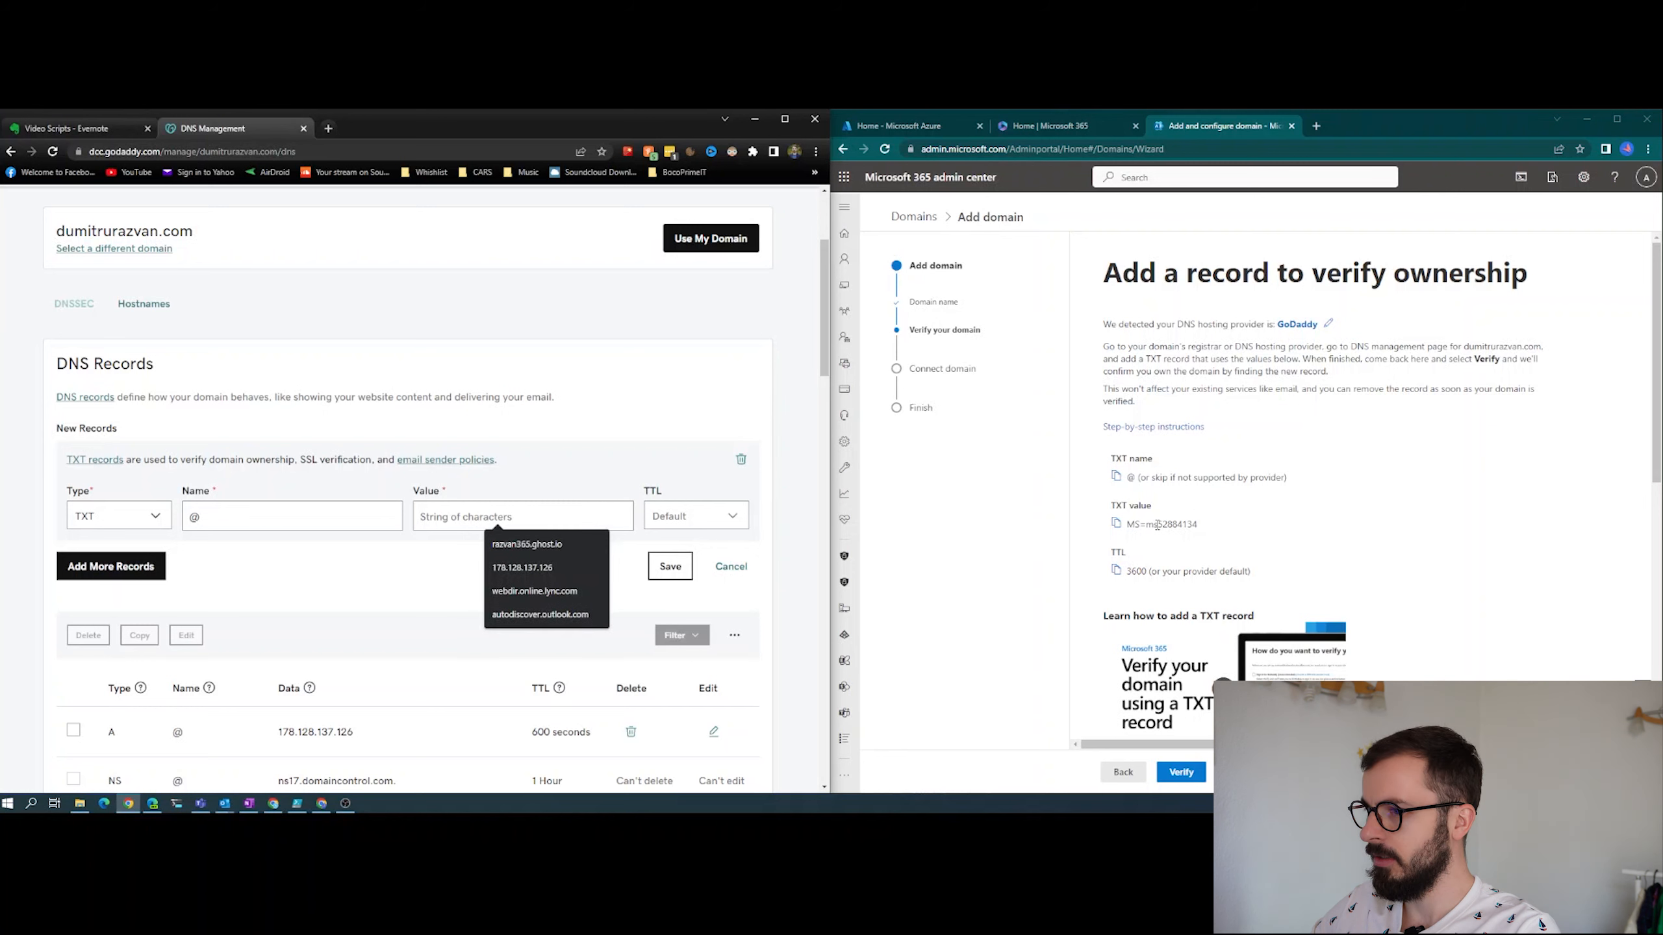
pyautogui.click(1115, 525)
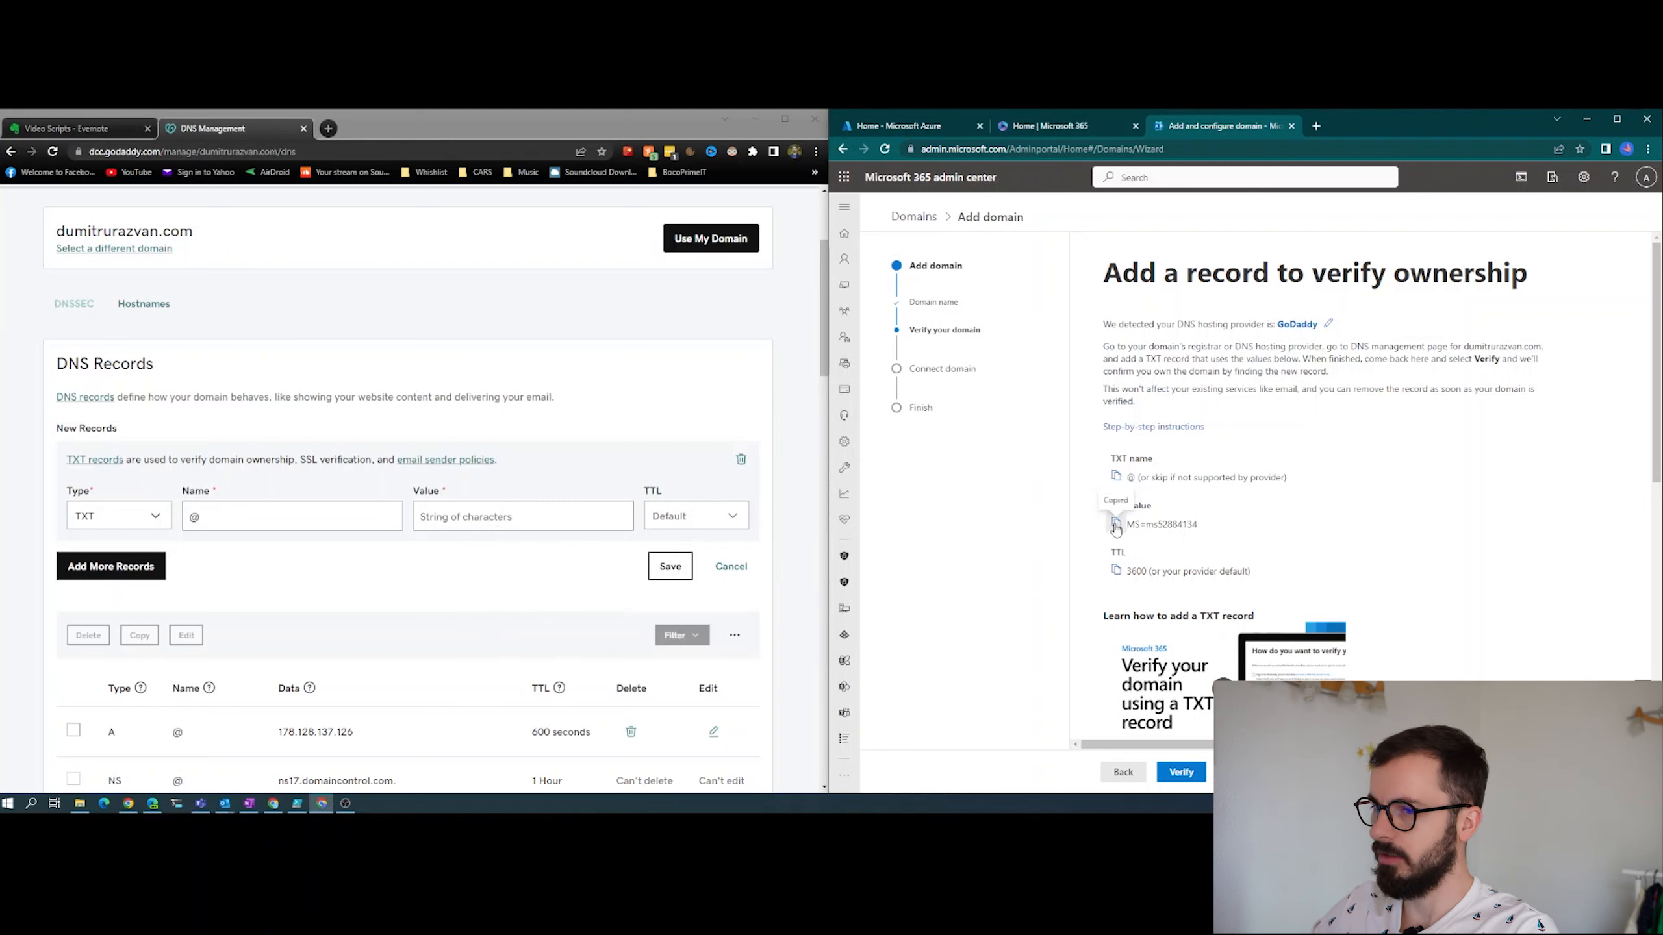
pyautogui.click(546, 517)
pyautogui.hotkey('ctrl', 'v')
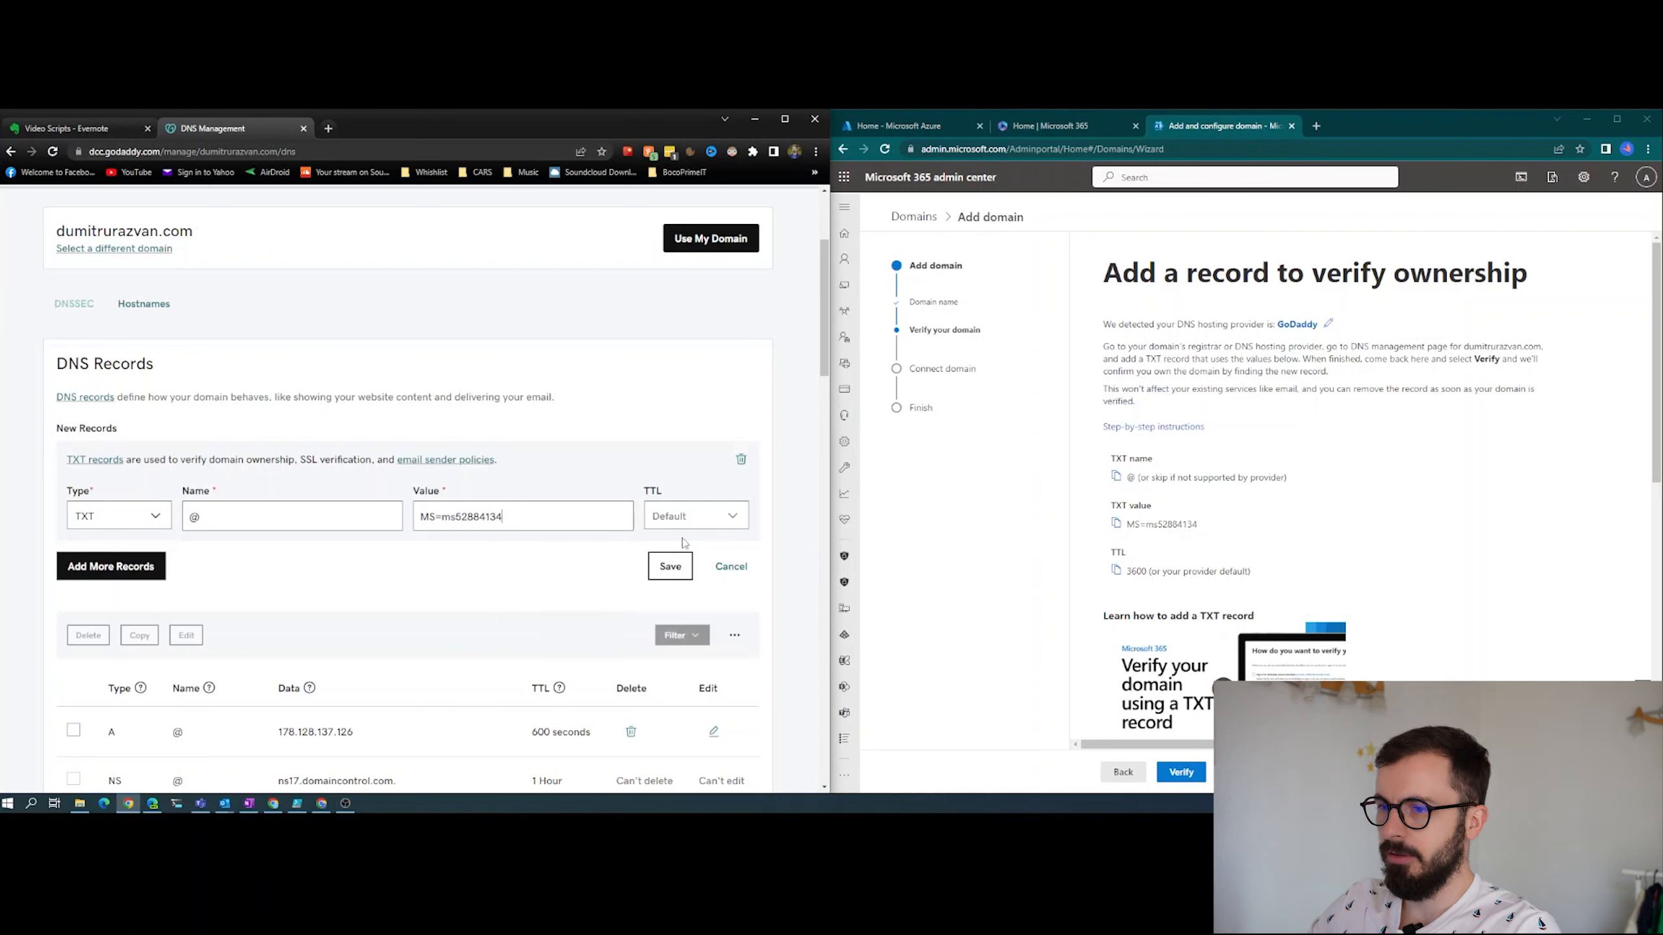
pyautogui.click(682, 518)
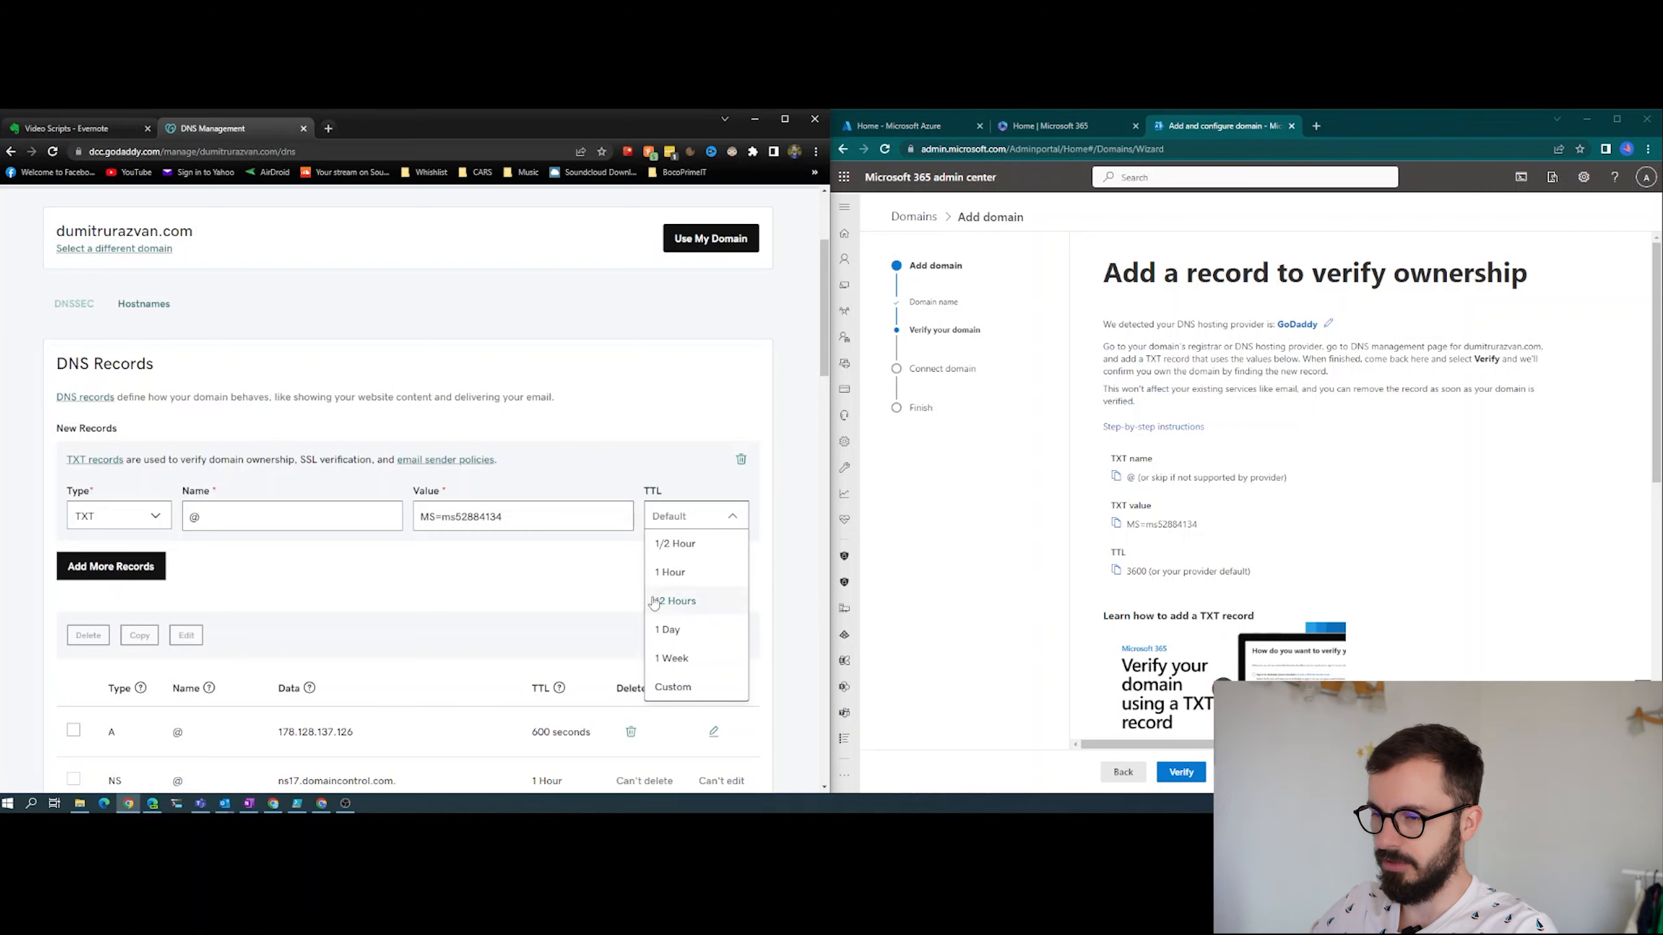
pyautogui.click(674, 573)
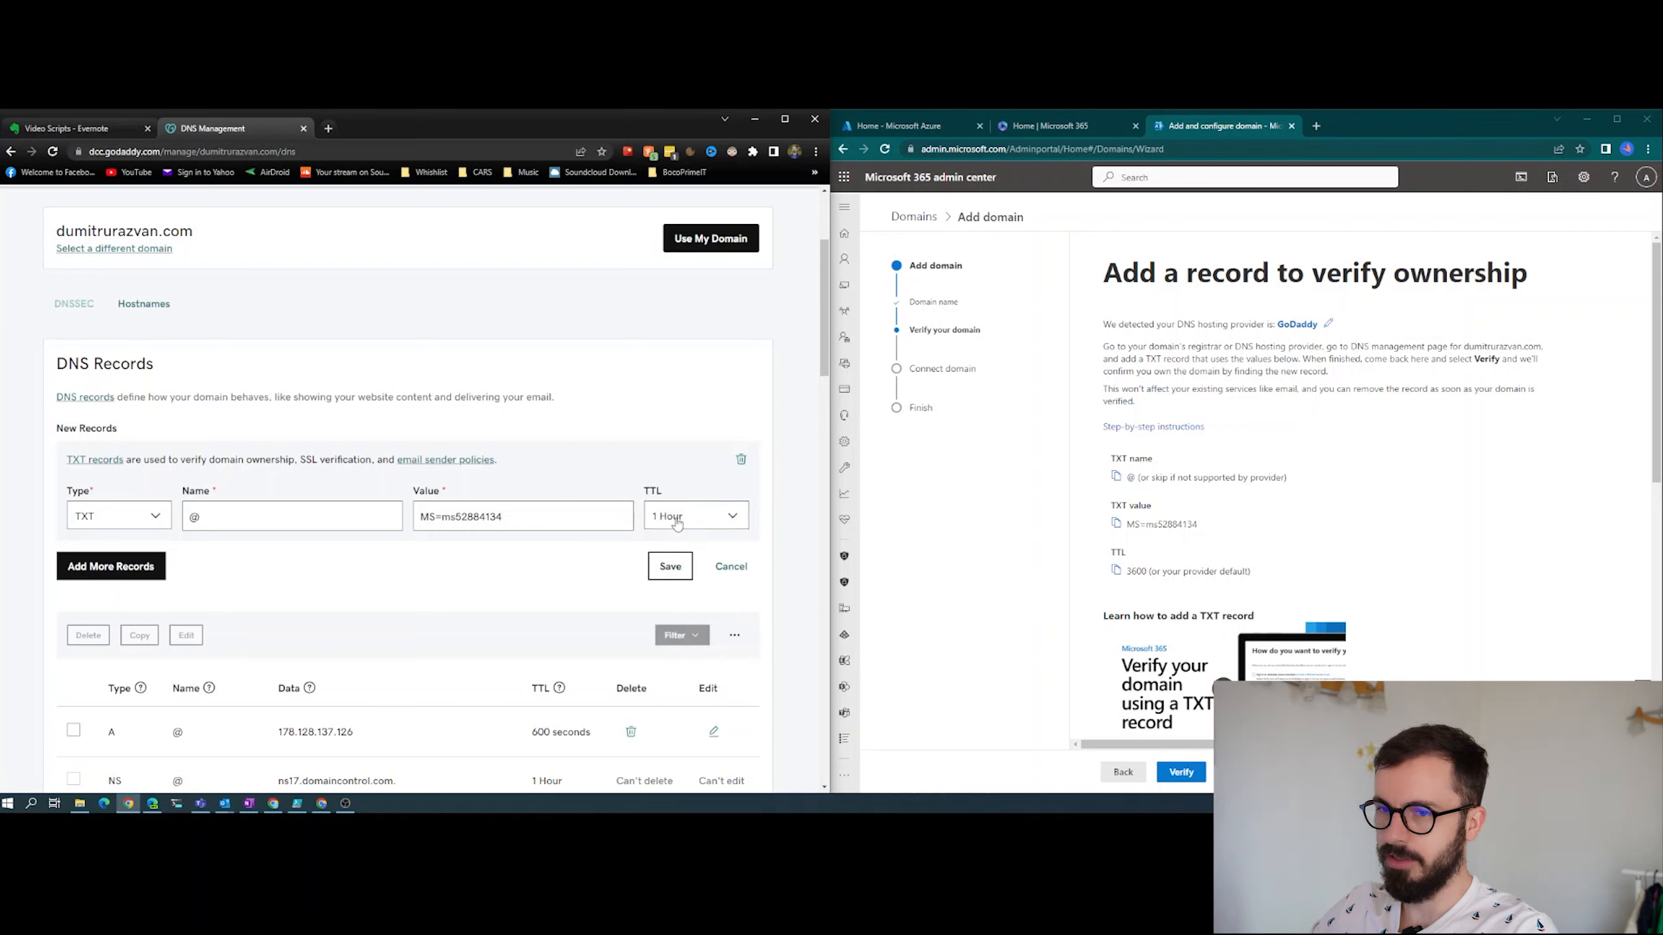
pyautogui.click(674, 569)
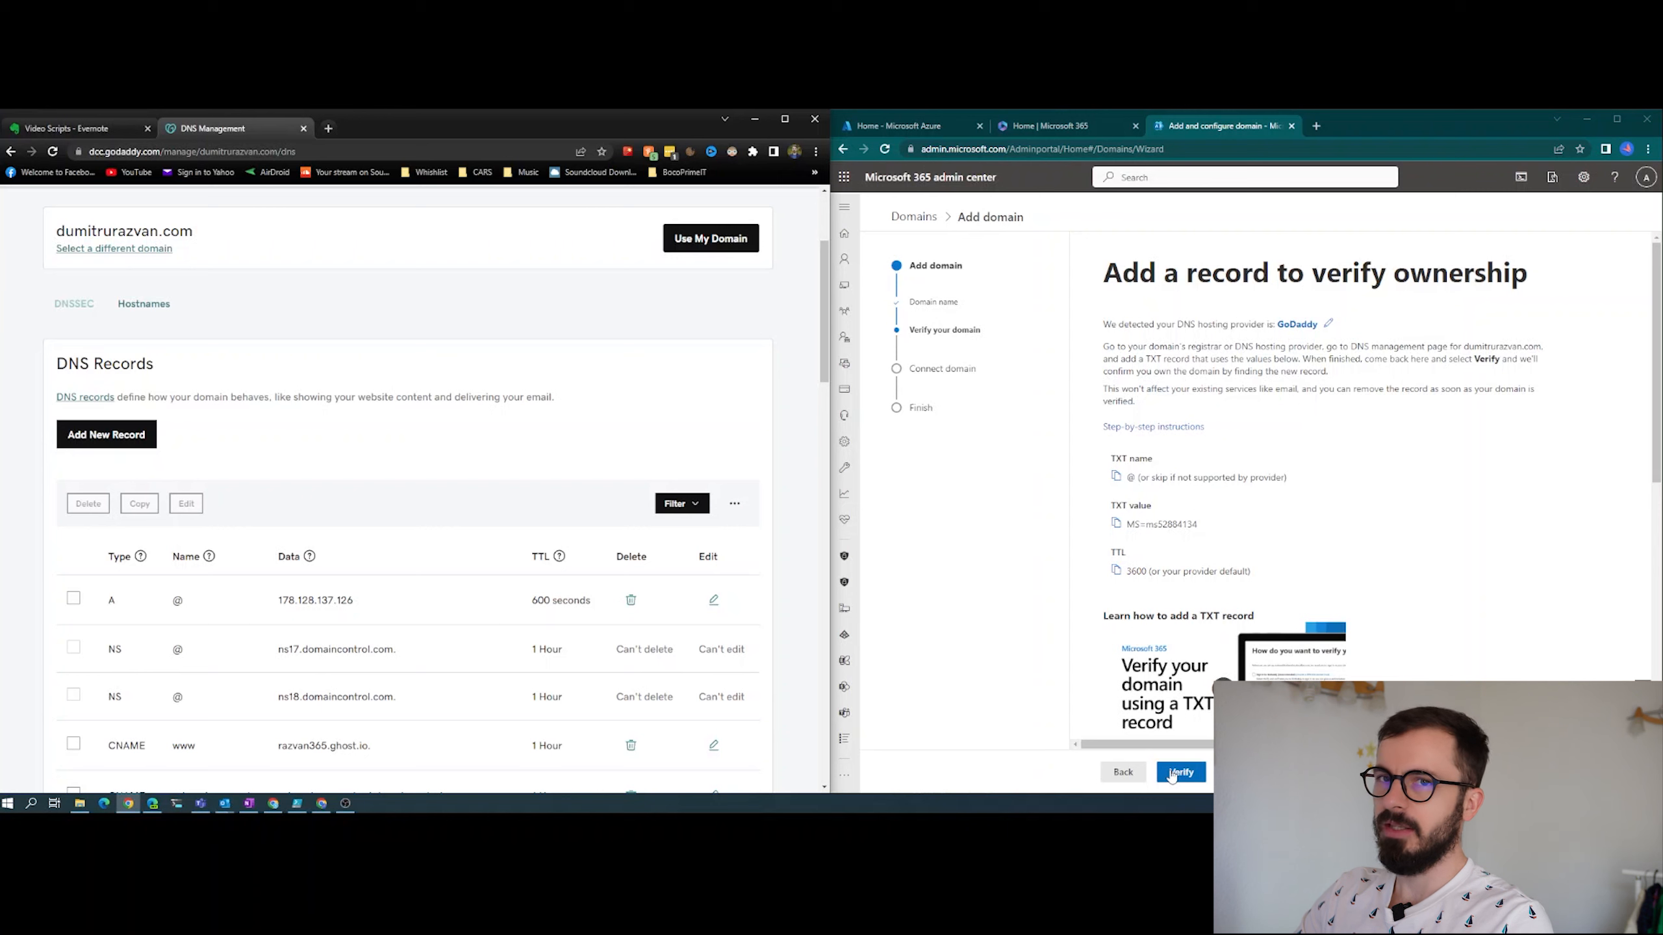
# - Verify the domain in the Microsoft 365 wizard and choose to add your own DNS records as the connection option
pyautogui.click(1172, 774)
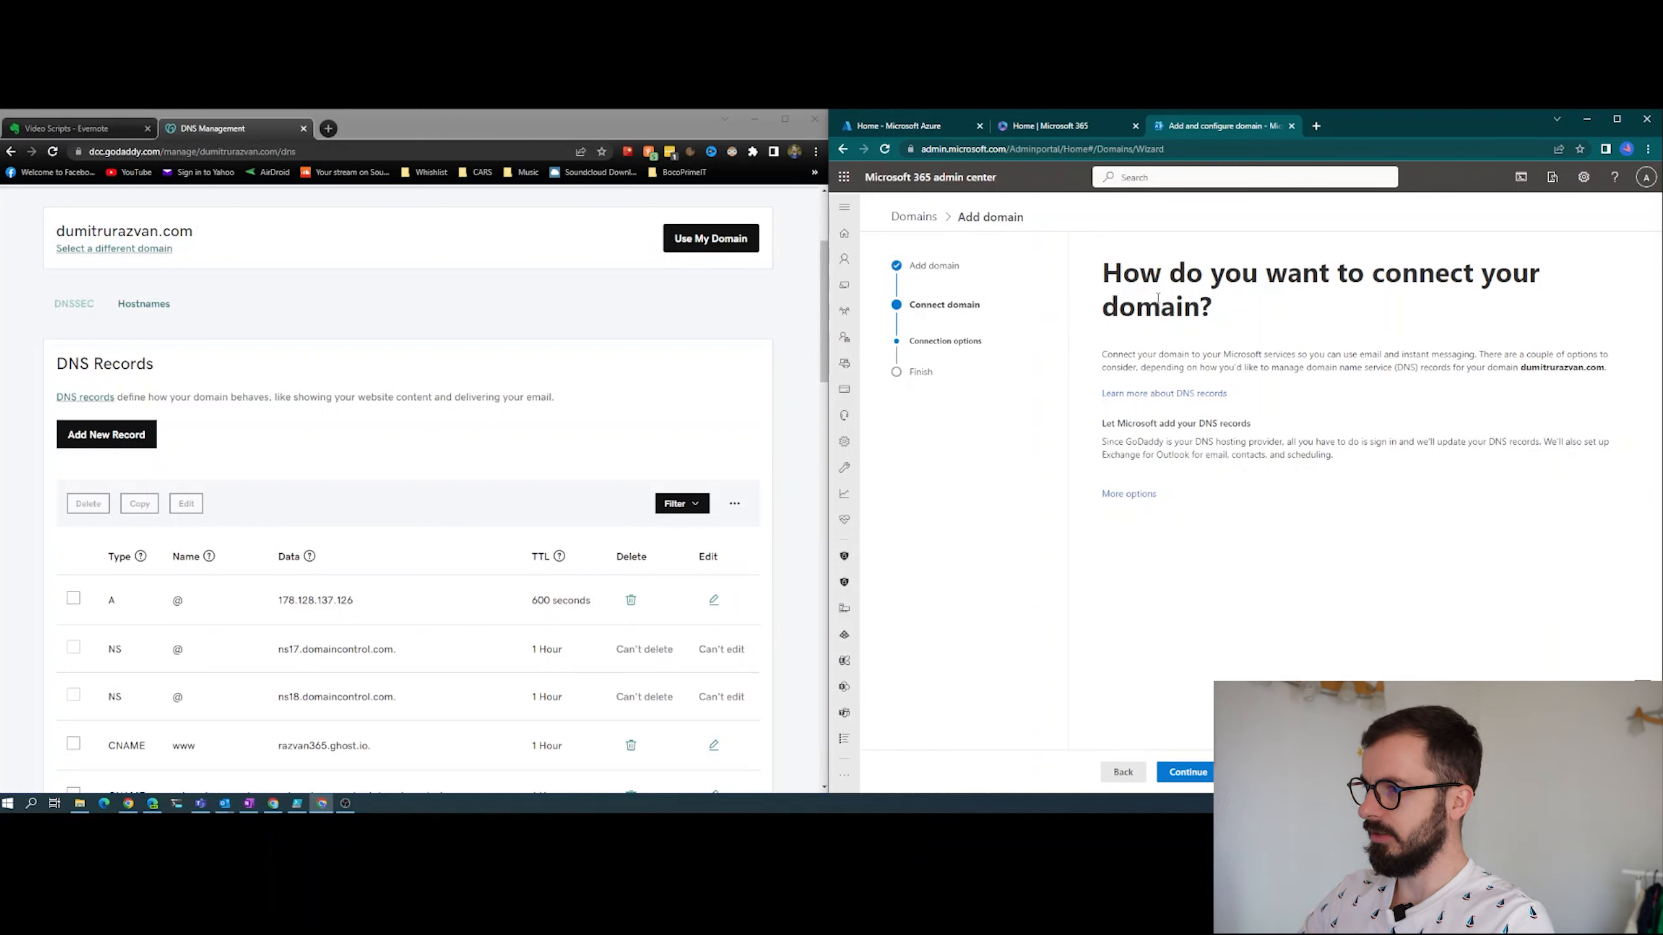
pyautogui.click(1128, 493)
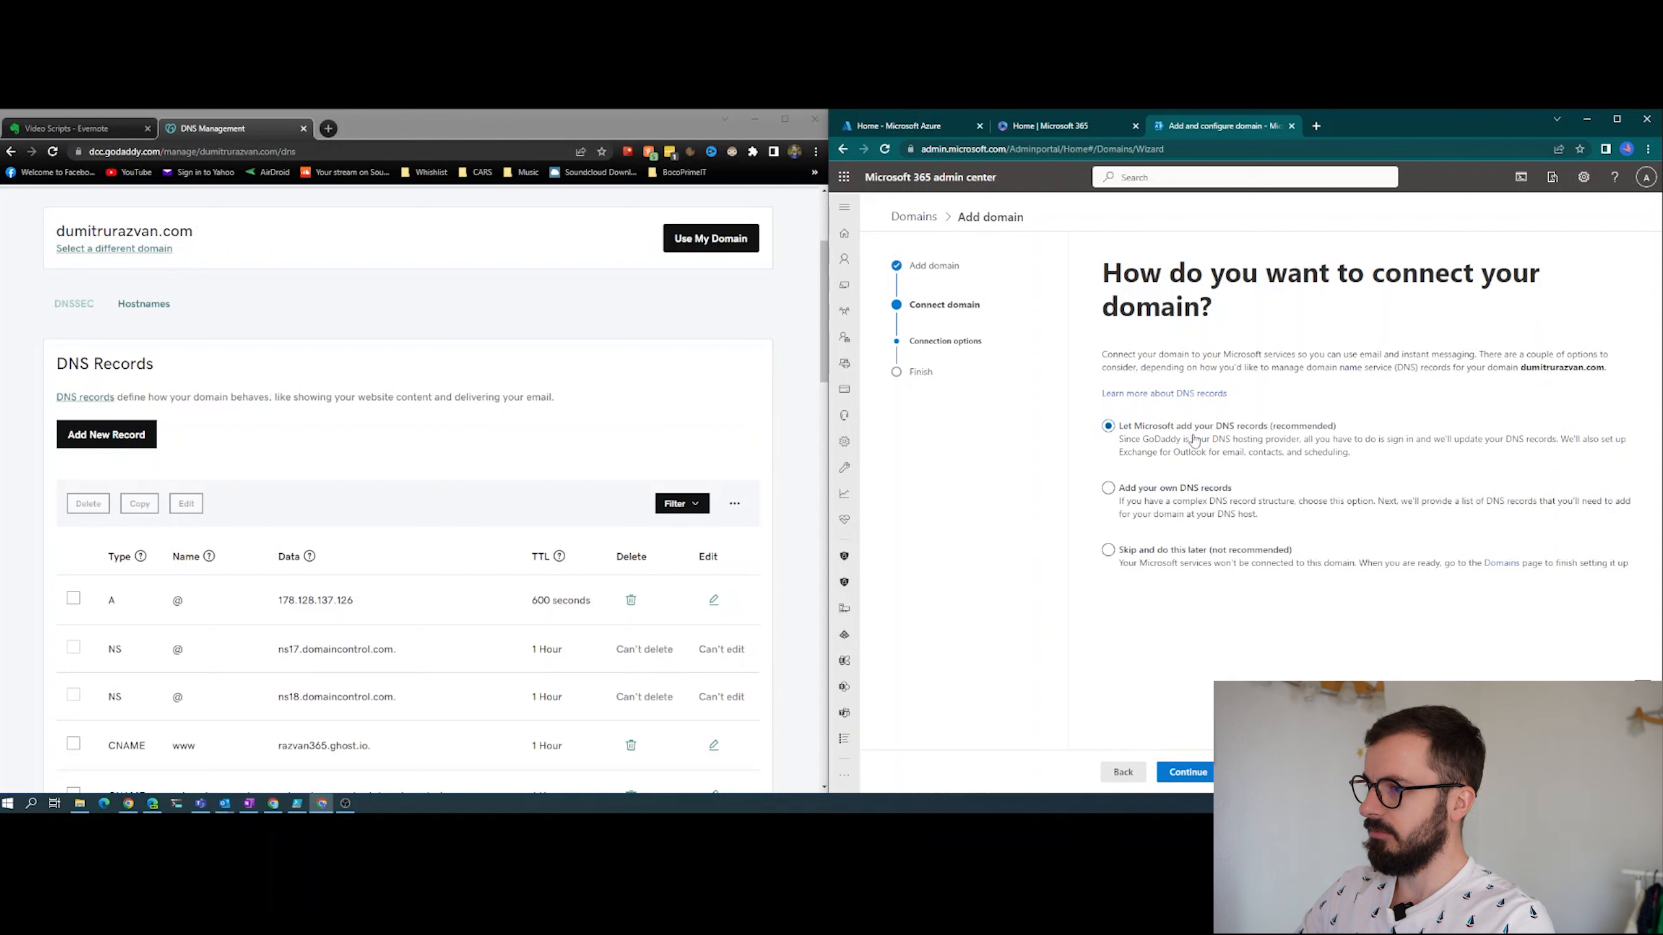
pyautogui.click(1134, 502)
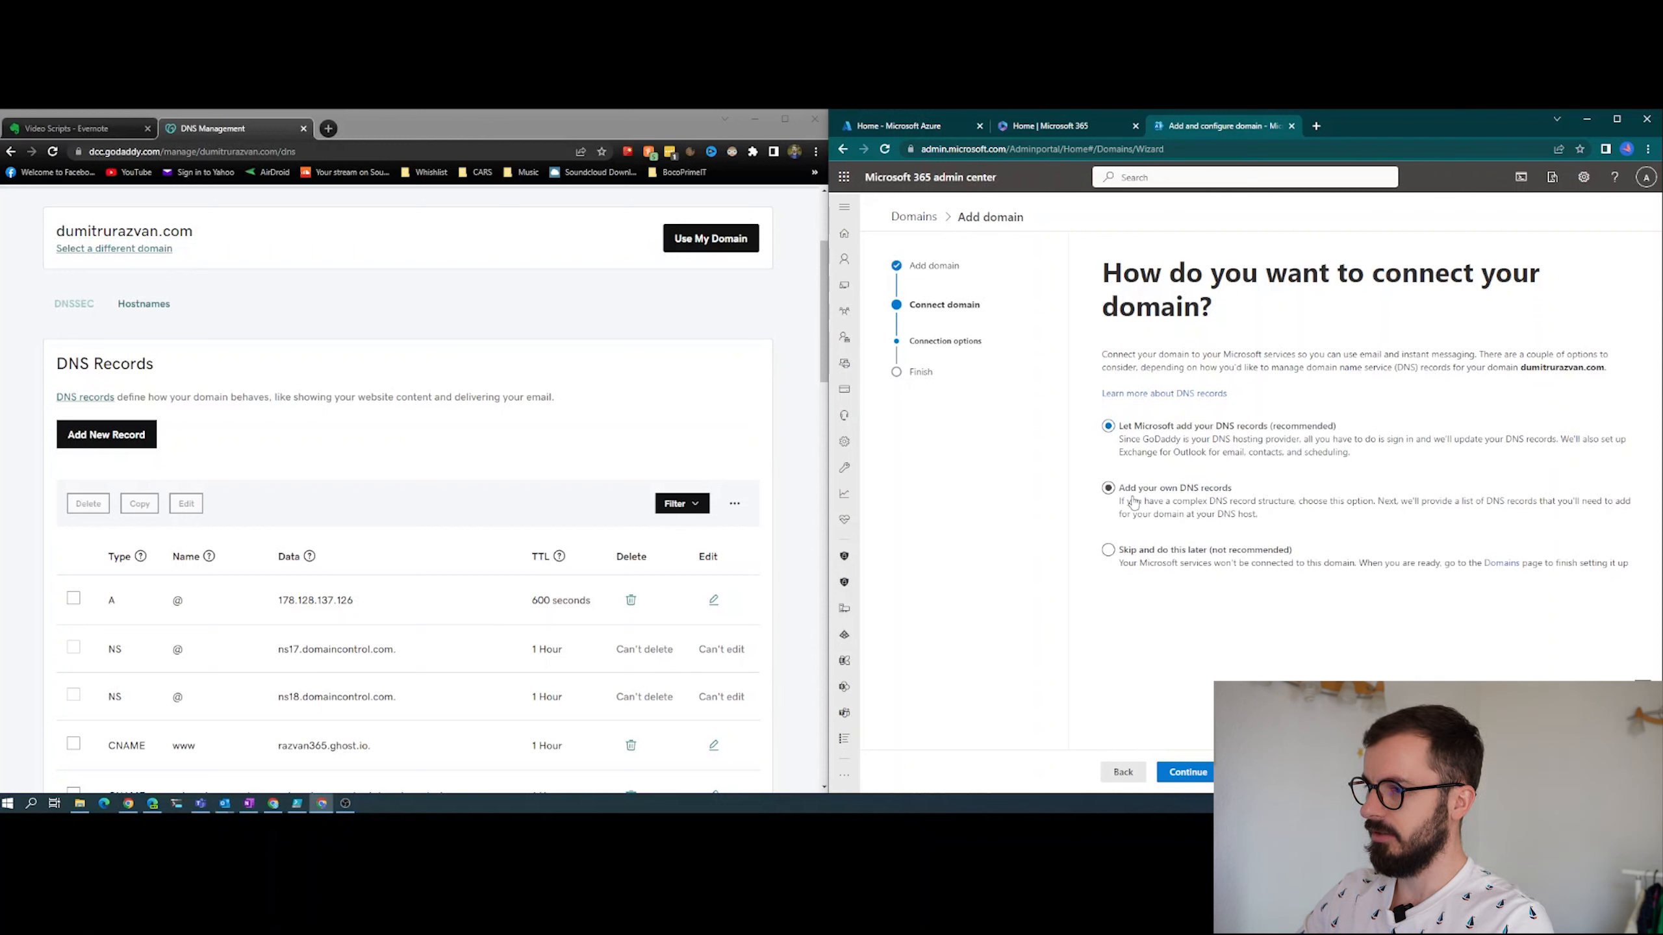
pyautogui.click(1180, 772)
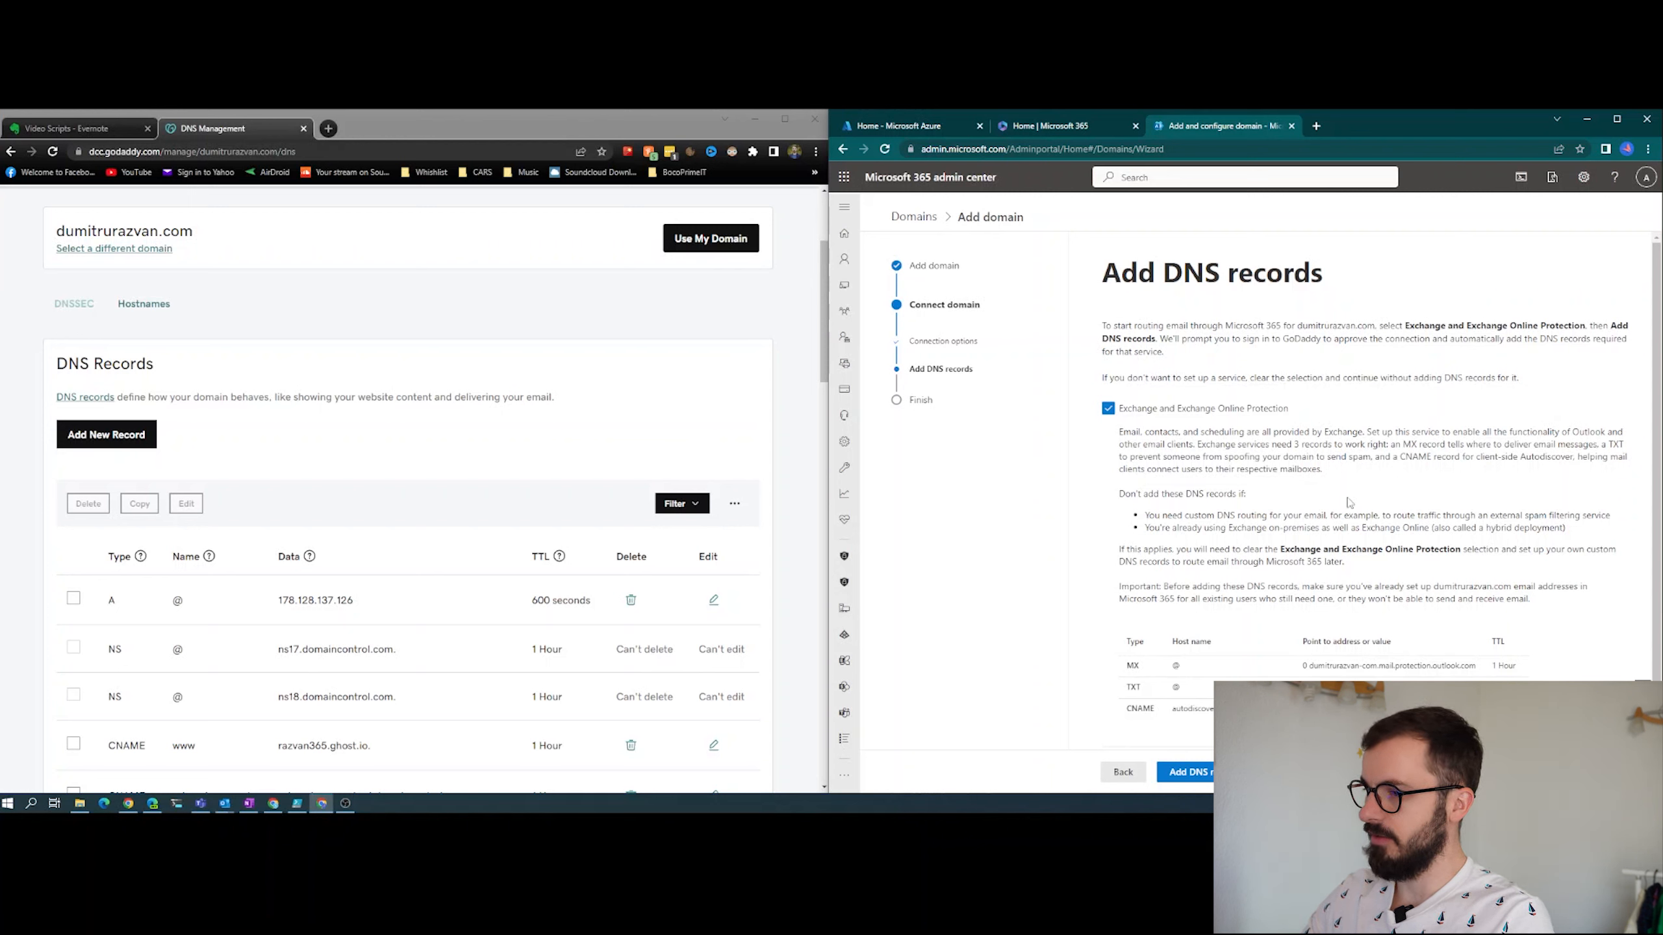
# - Examine the DNS records required for Exchange and, under the advanced options, for Skype for Business and Intune
pyautogui.scroll(-1, 1349, 503)
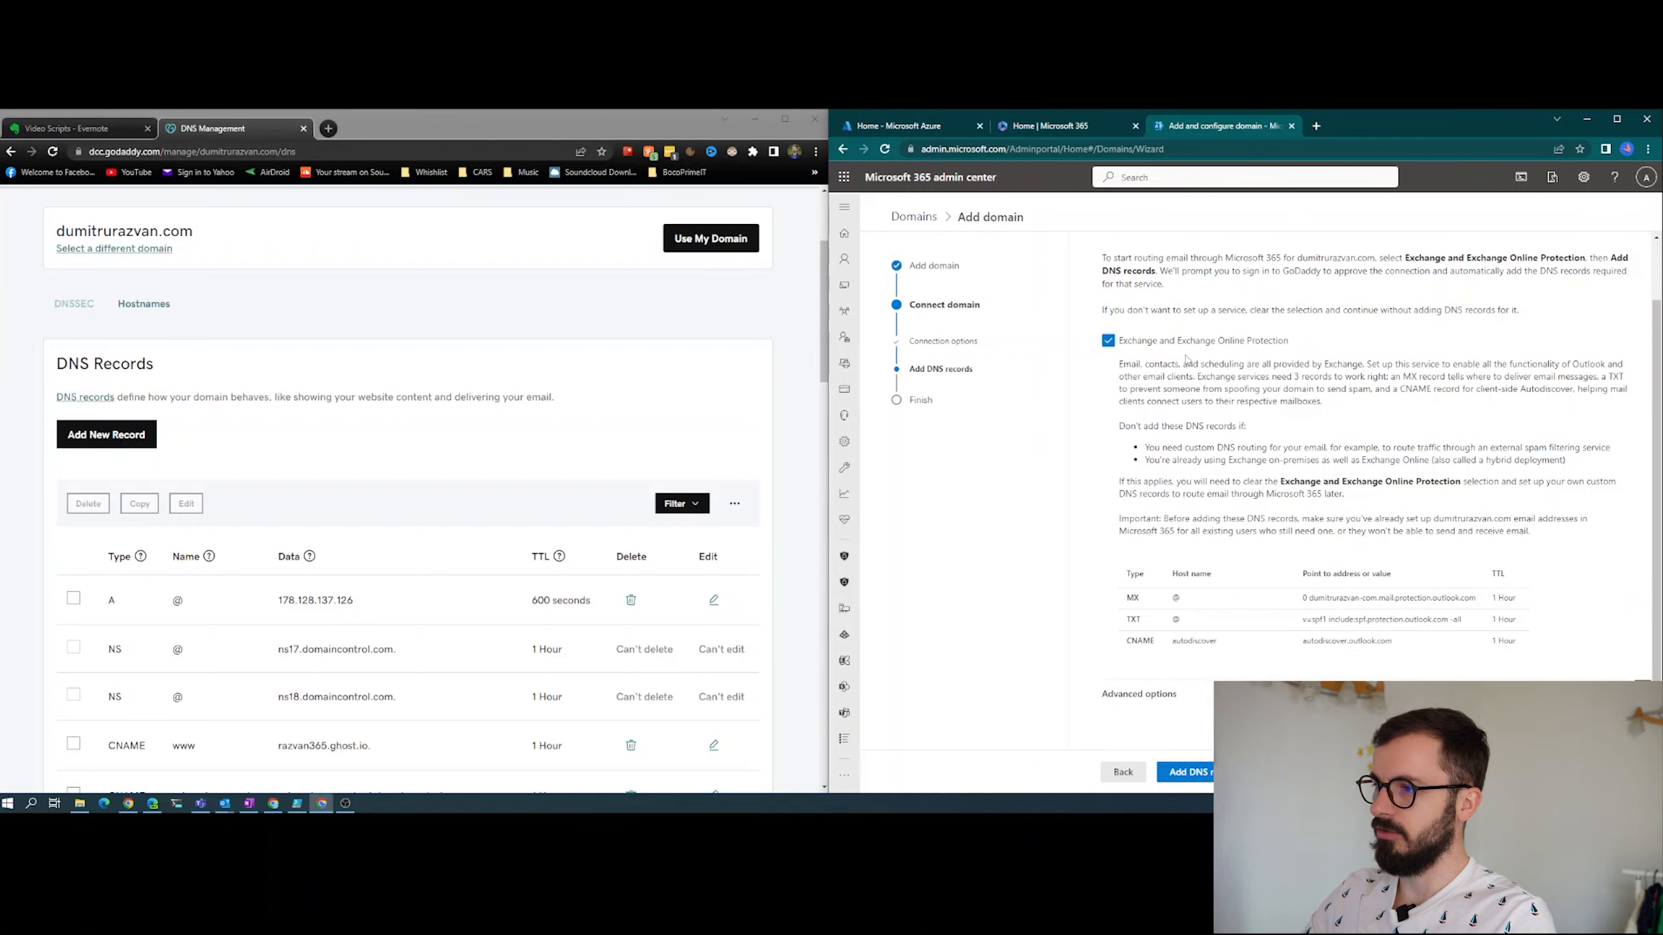
pyautogui.click(1156, 697)
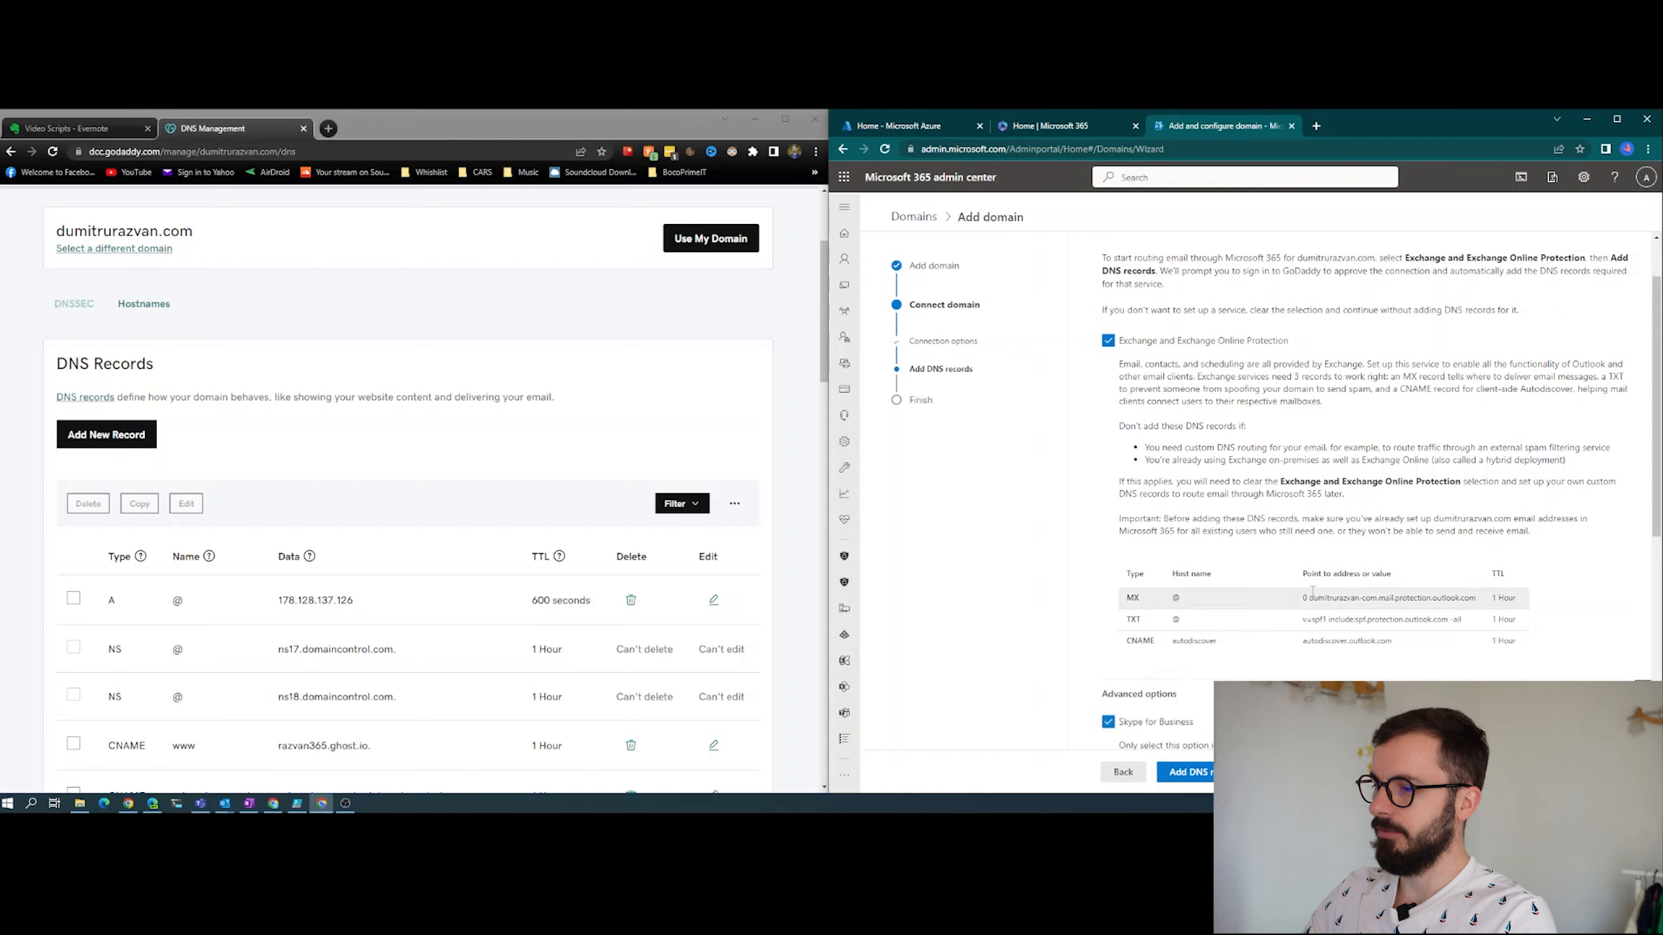
pyautogui.scroll(-3, 1263, 556)
pyautogui.scroll(-3, 1263, 555)
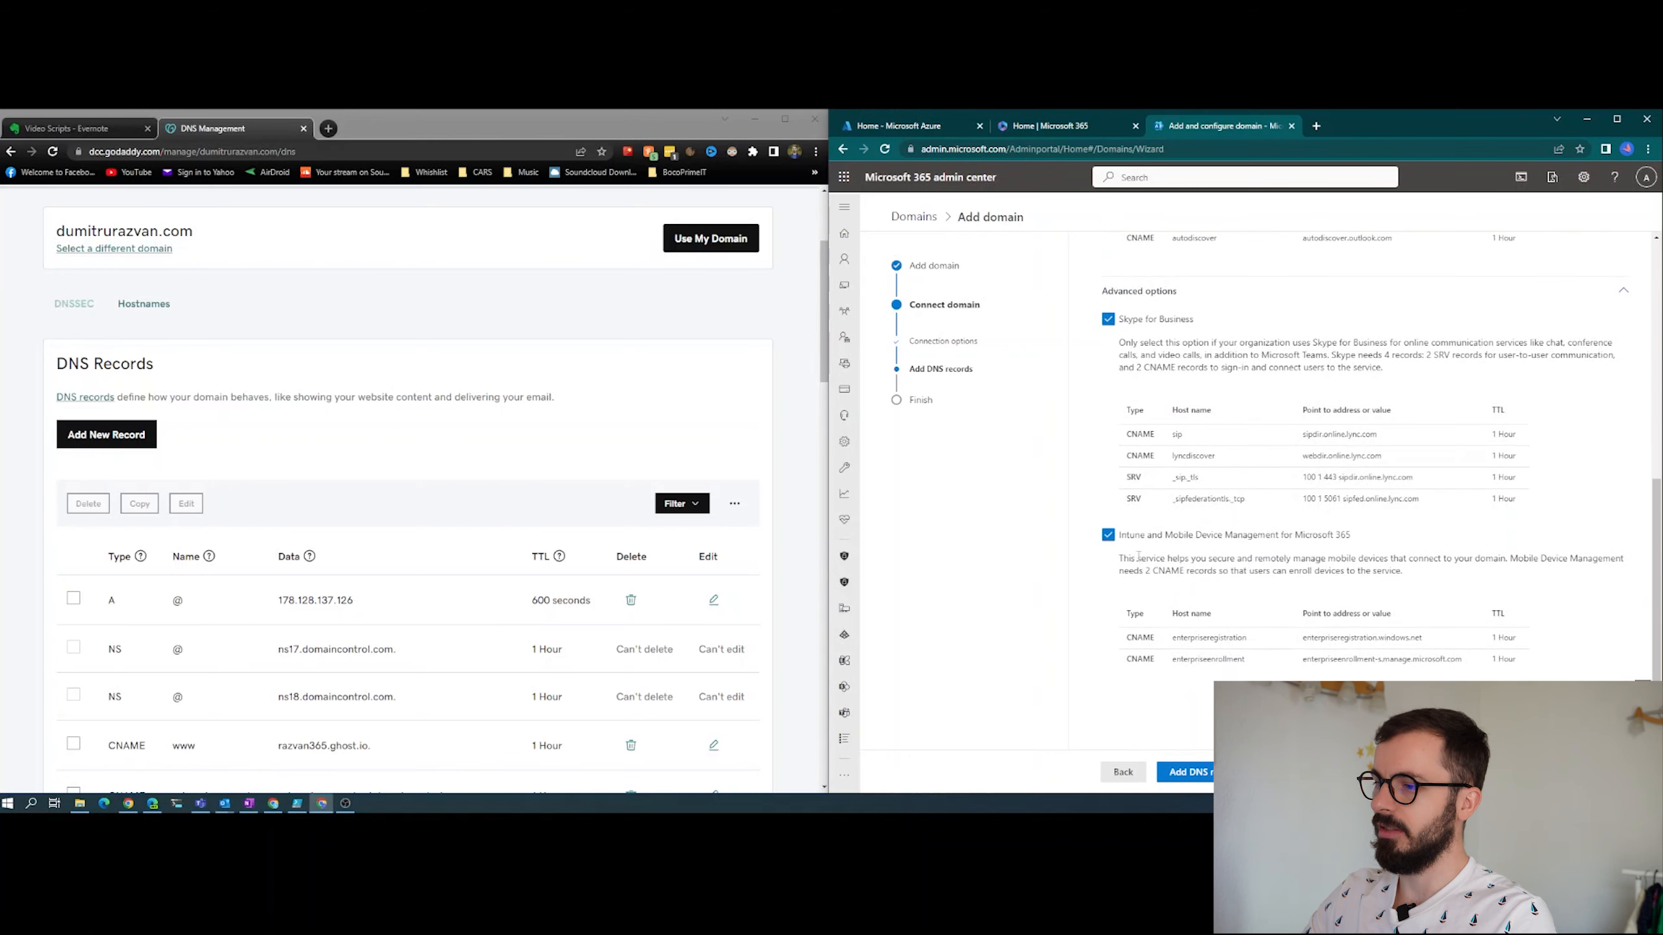
pyautogui.scroll(6, 1156, 603)
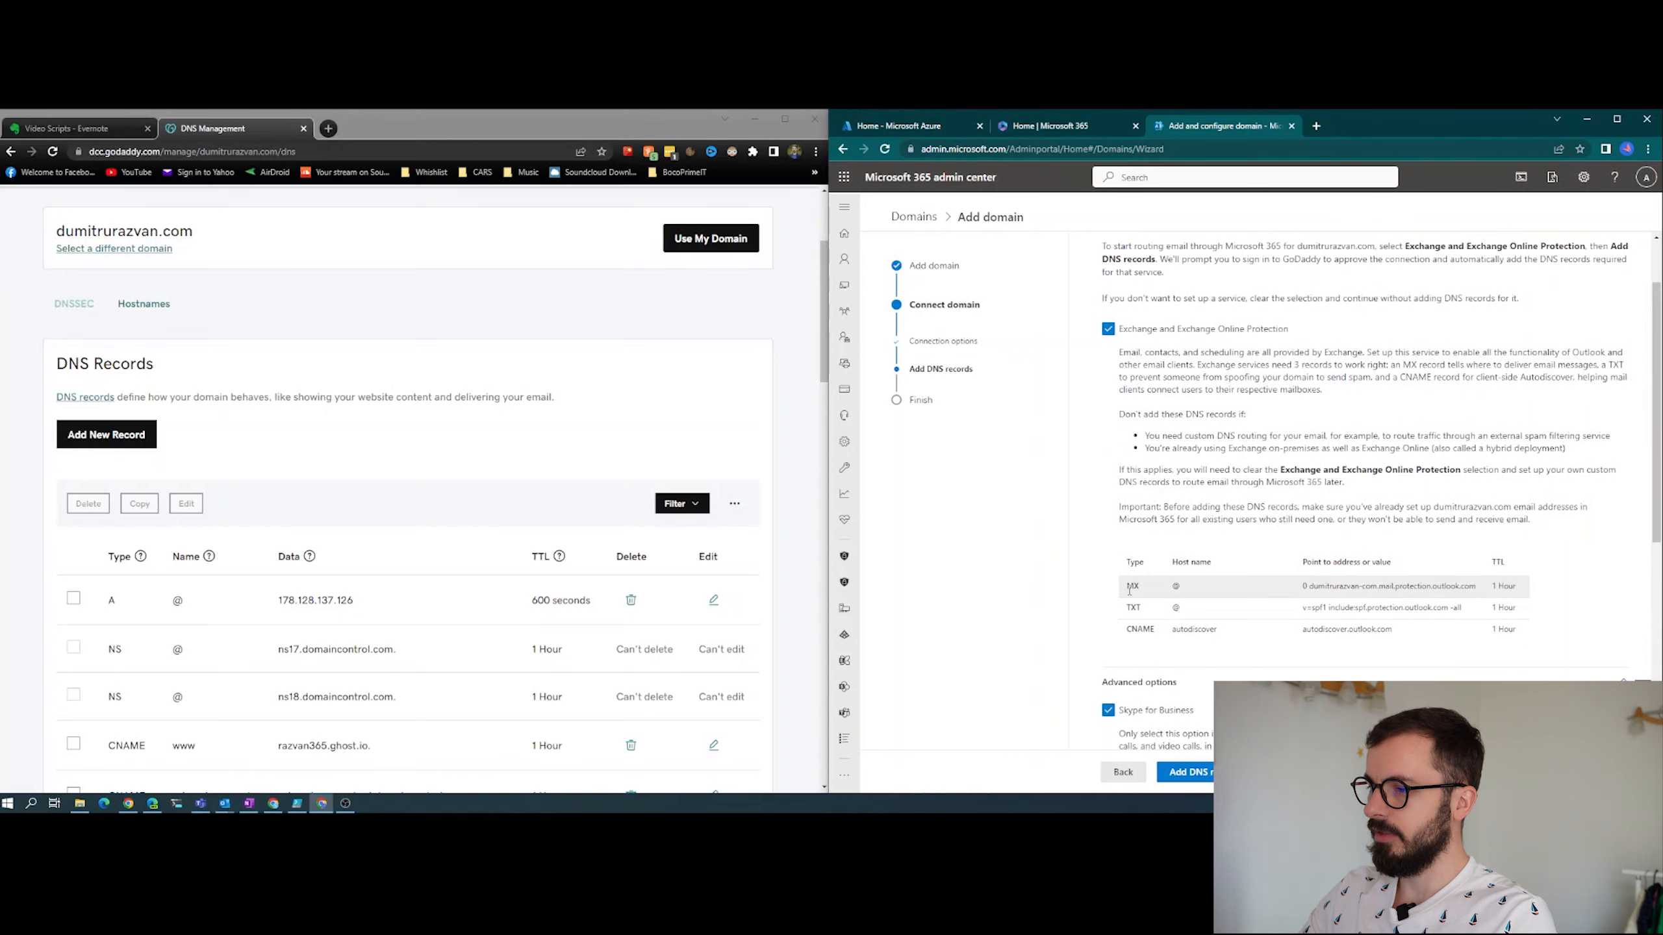
pyautogui.moveTo(1121, 589); pyautogui.dragTo(1606, 581)
pyautogui.click(1604, 581)
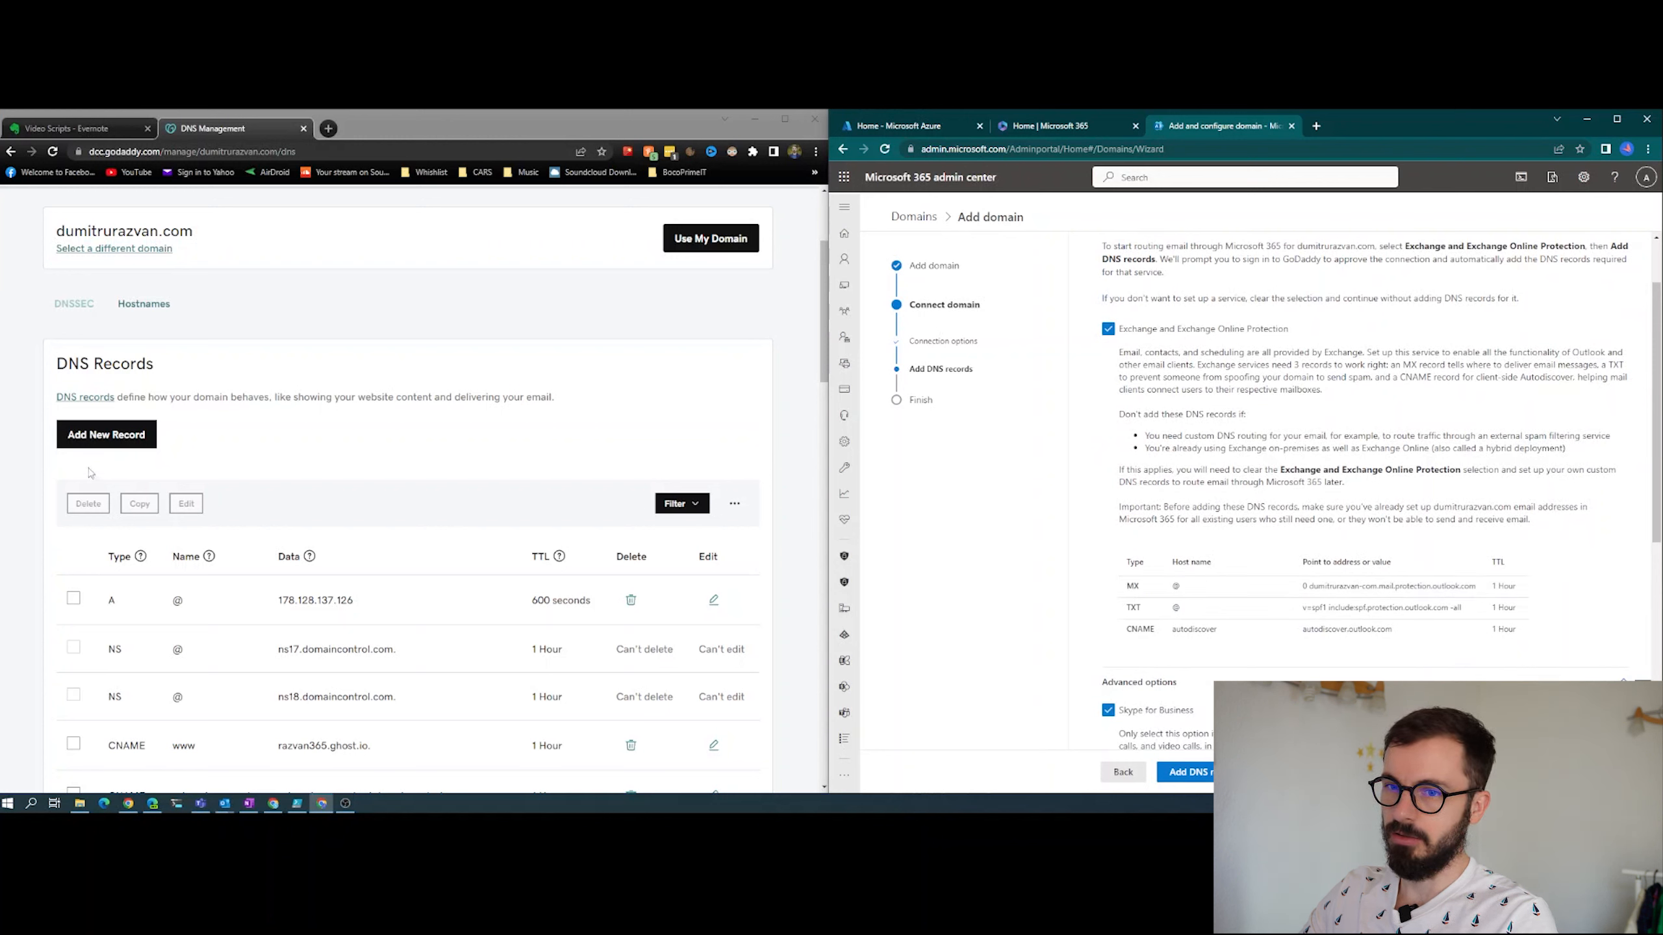
# - Try to add an MX record manually in GoDaddy, selecting the Exchange mail server address listed in the Microsoft 365 wizard
pyautogui.click(98, 438)
pyautogui.click(141, 520)
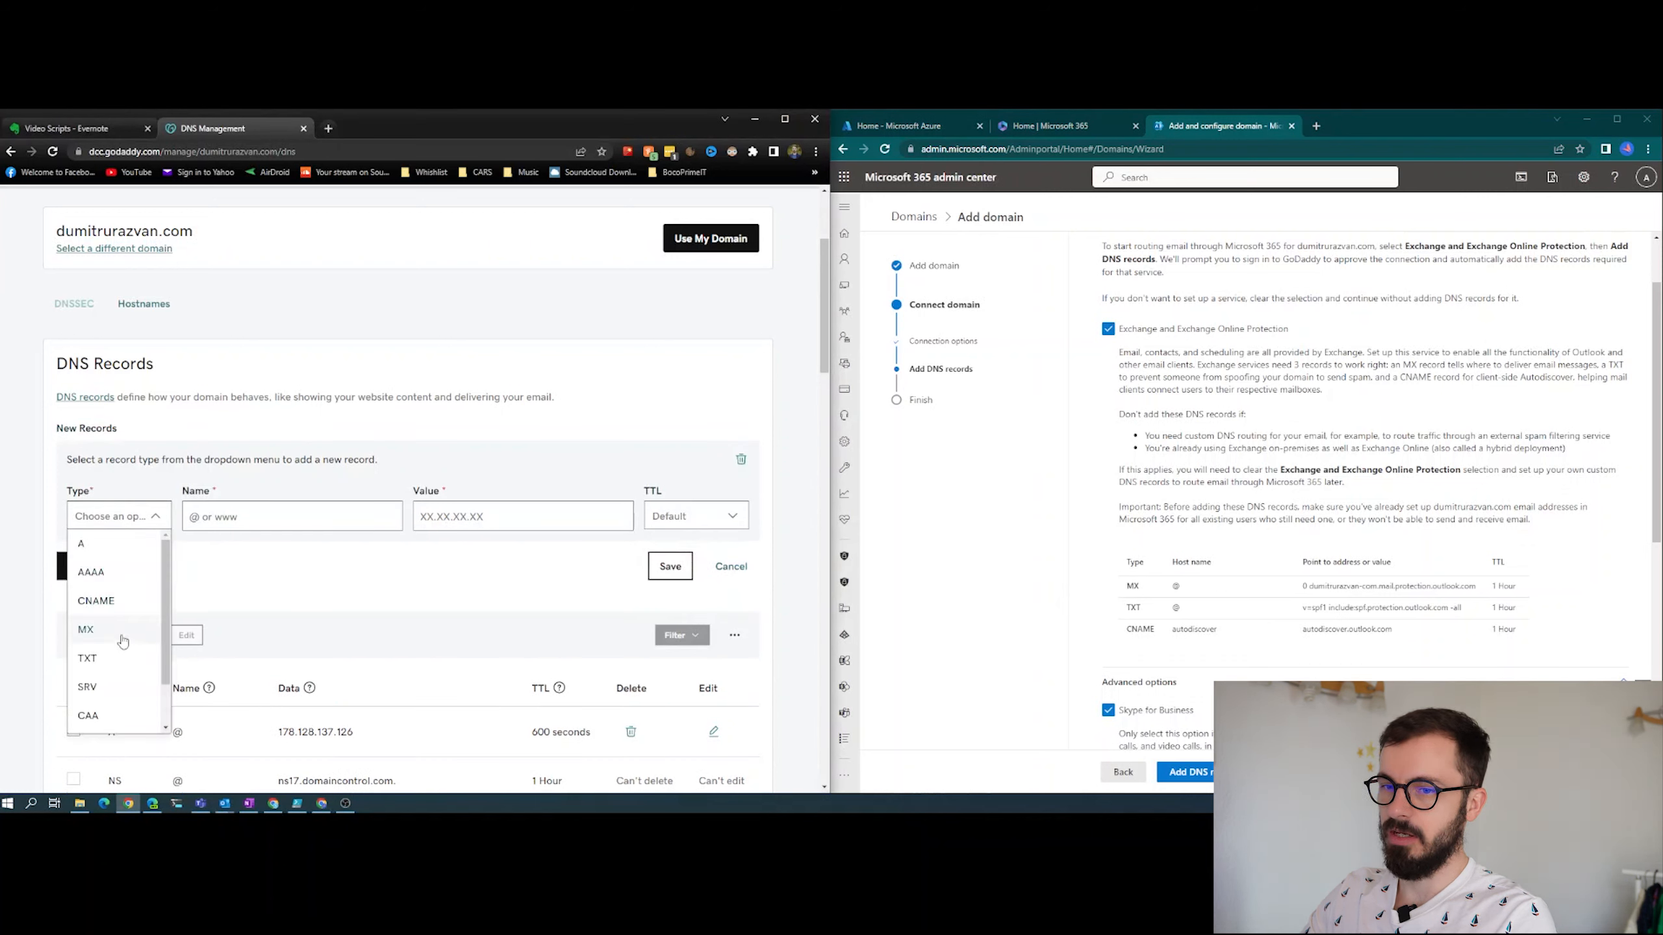
pyautogui.click(97, 632)
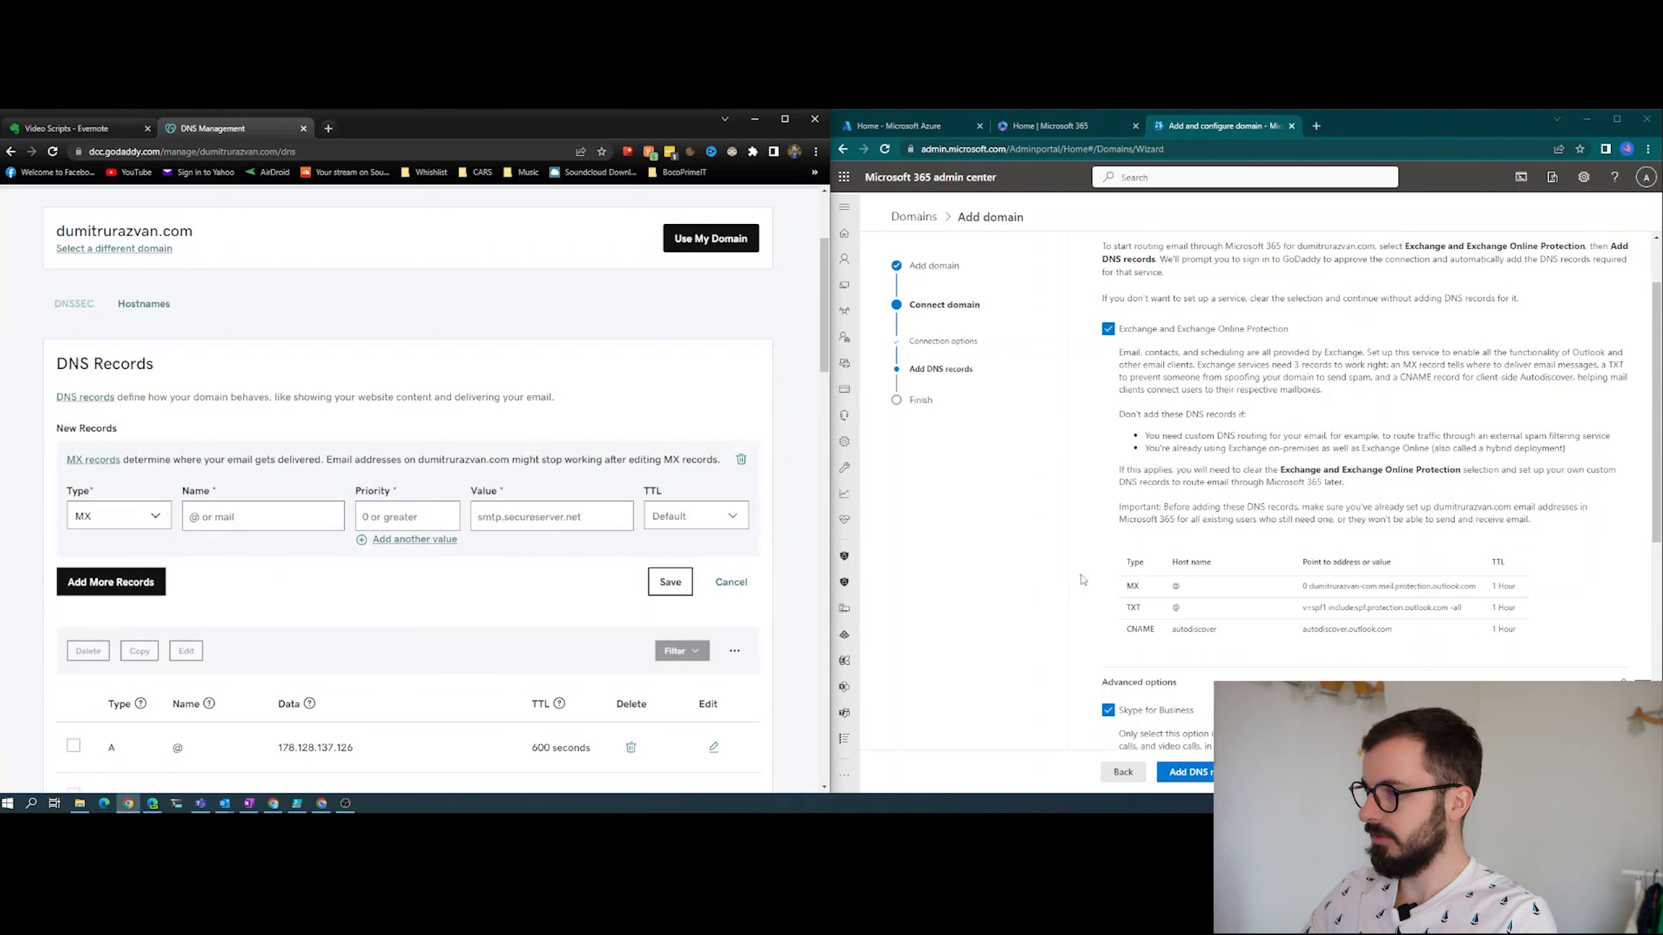
pyautogui.click(1179, 586)
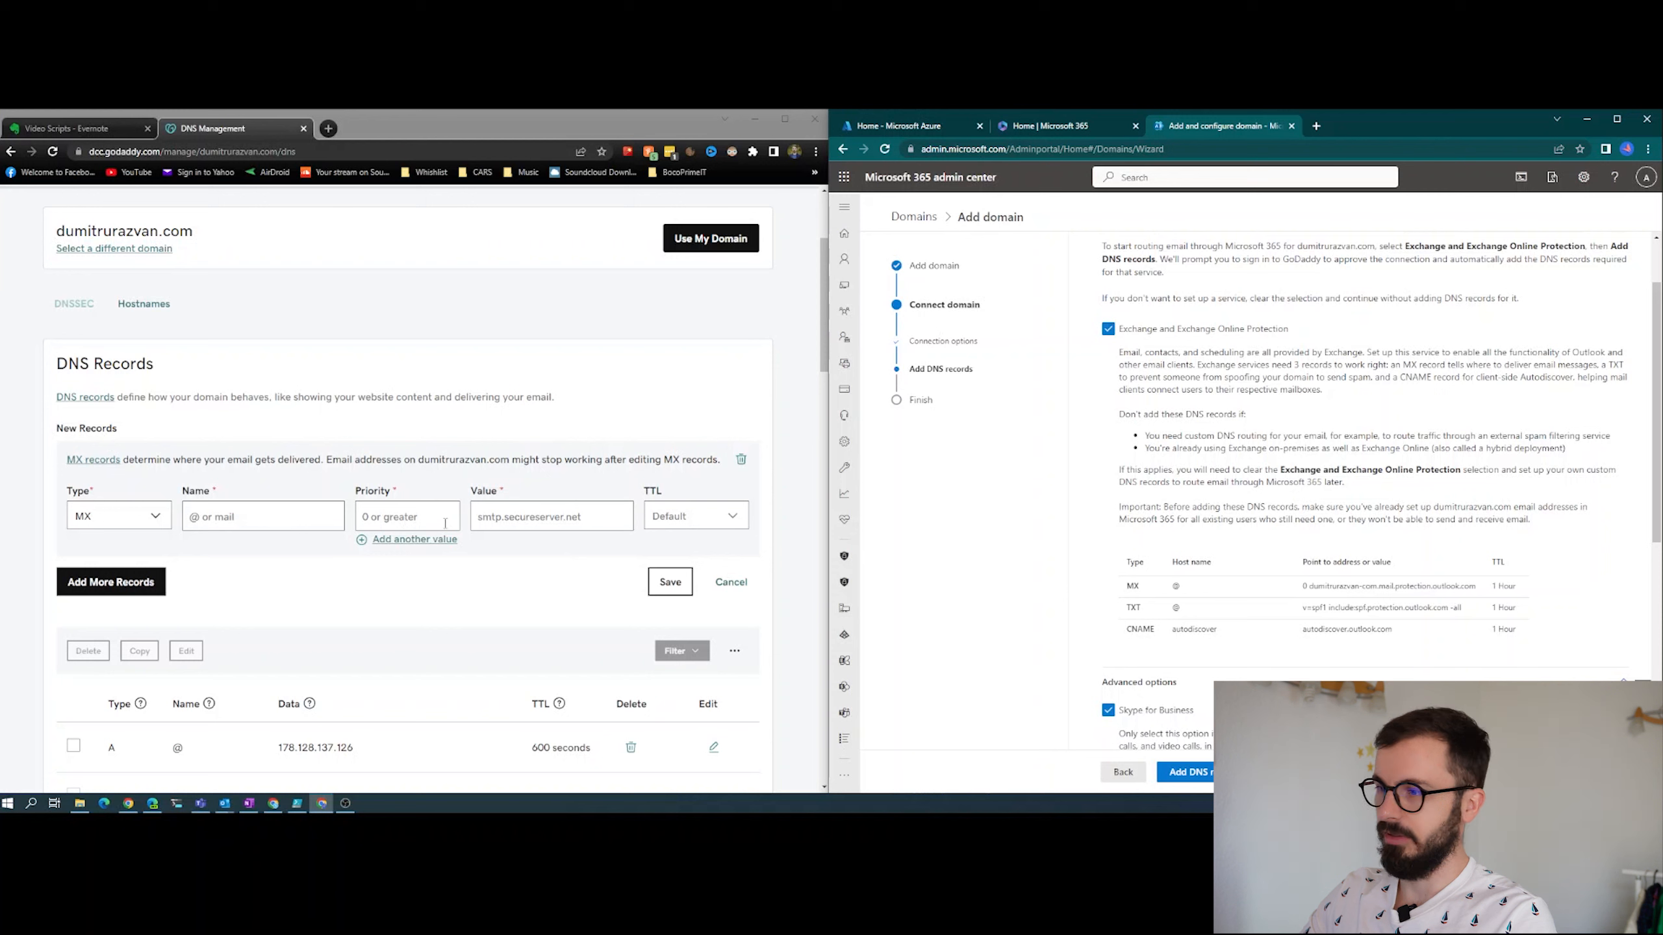
pyautogui.moveTo(1310, 592); pyautogui.dragTo(1489, 596)
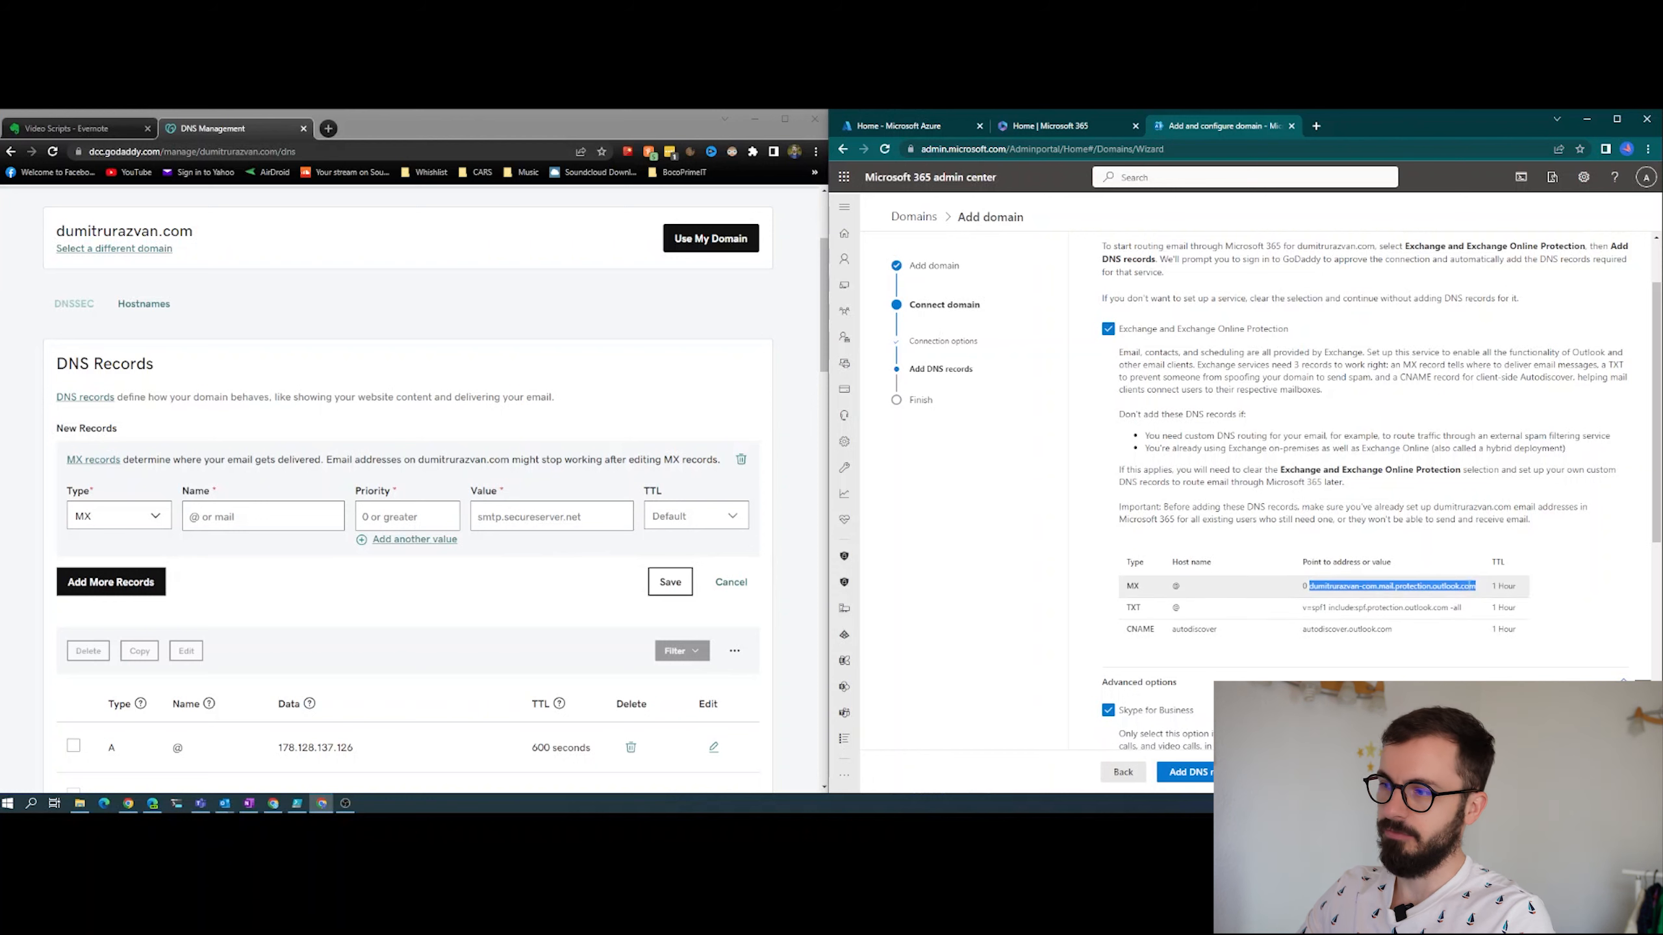
pyautogui.click(1611, 579)
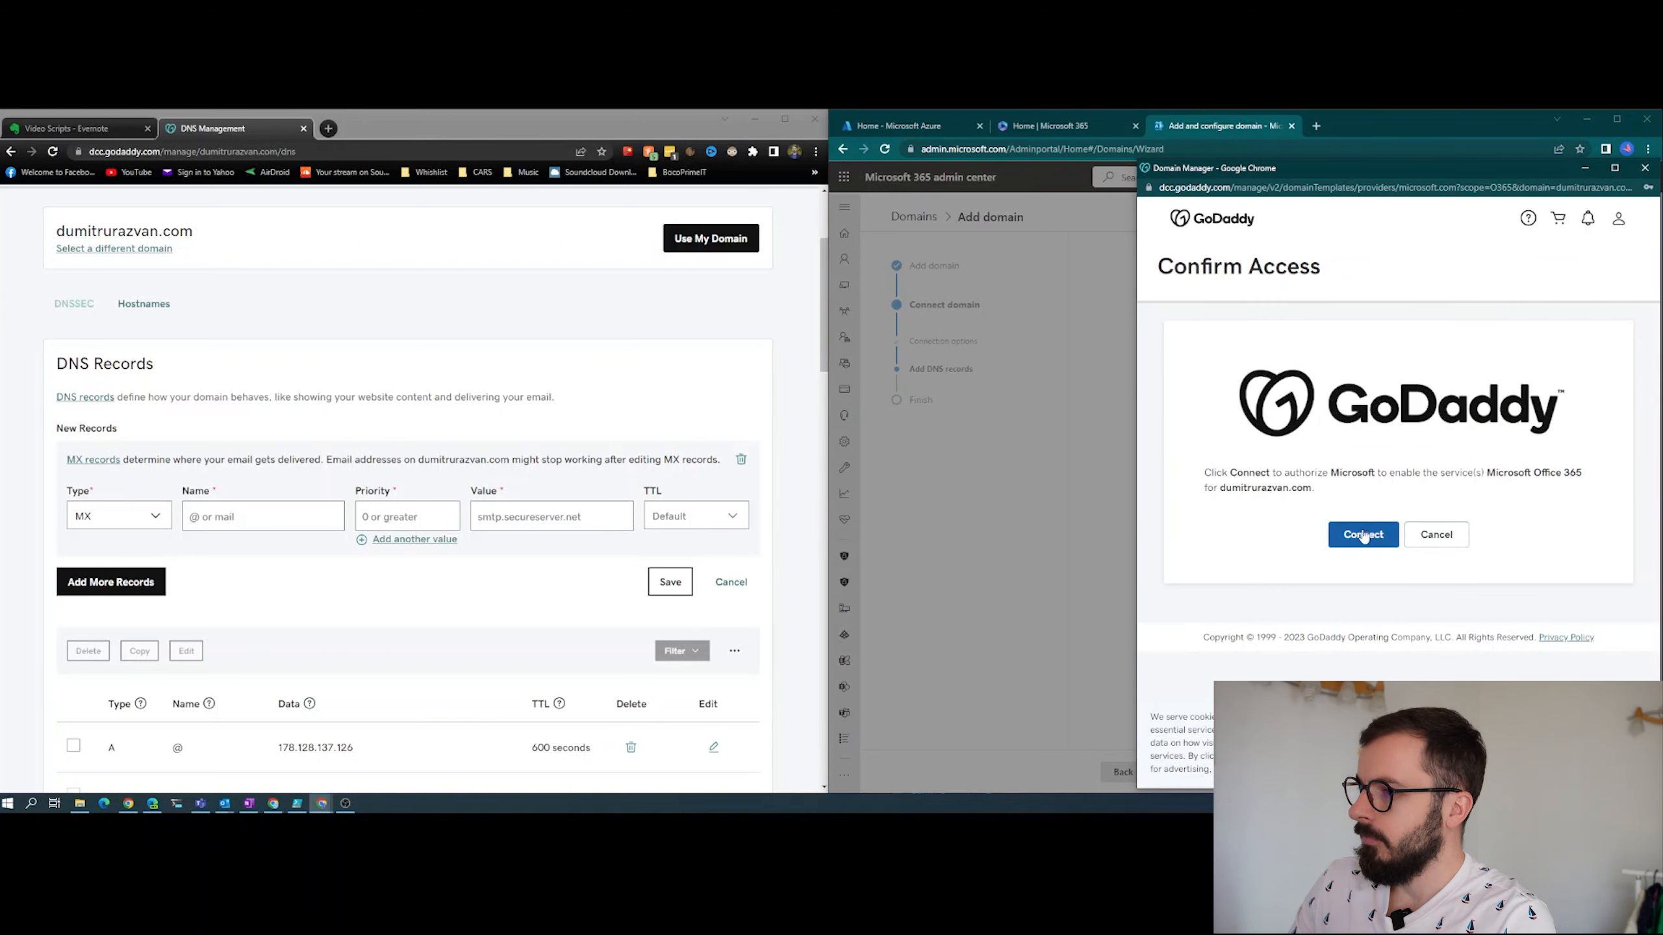
# - Authorize adding the Microsoft 365 DNS records through GoDaddy and open the list of all domains
pyautogui.click(1362, 535)
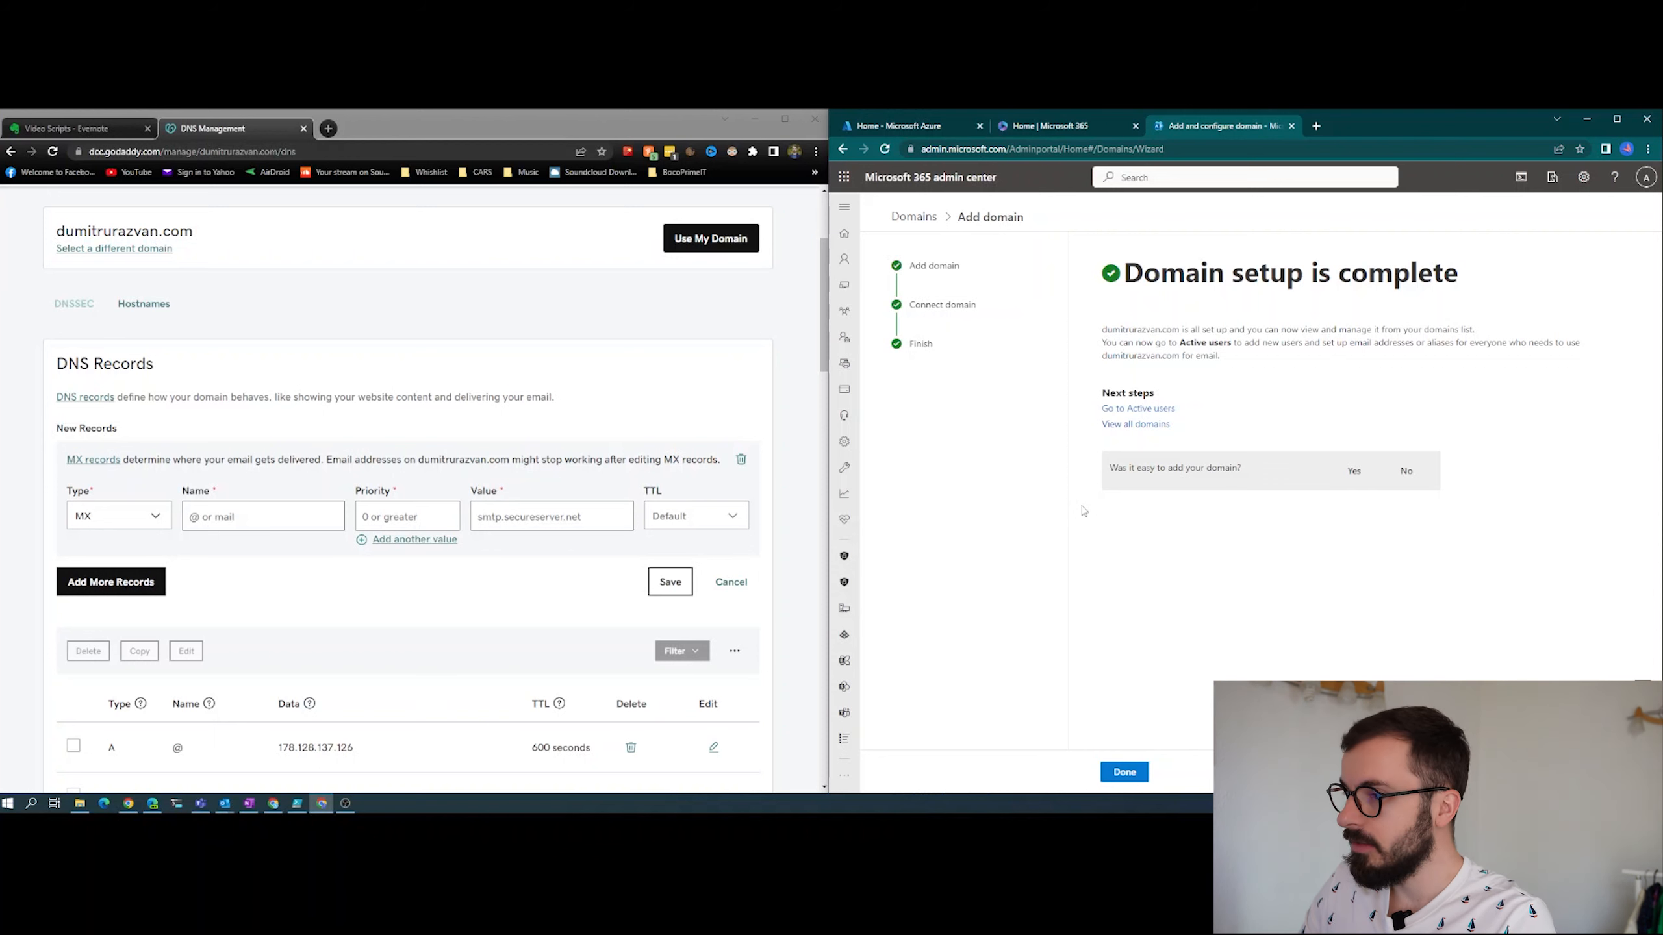
pyautogui.click(1139, 424)
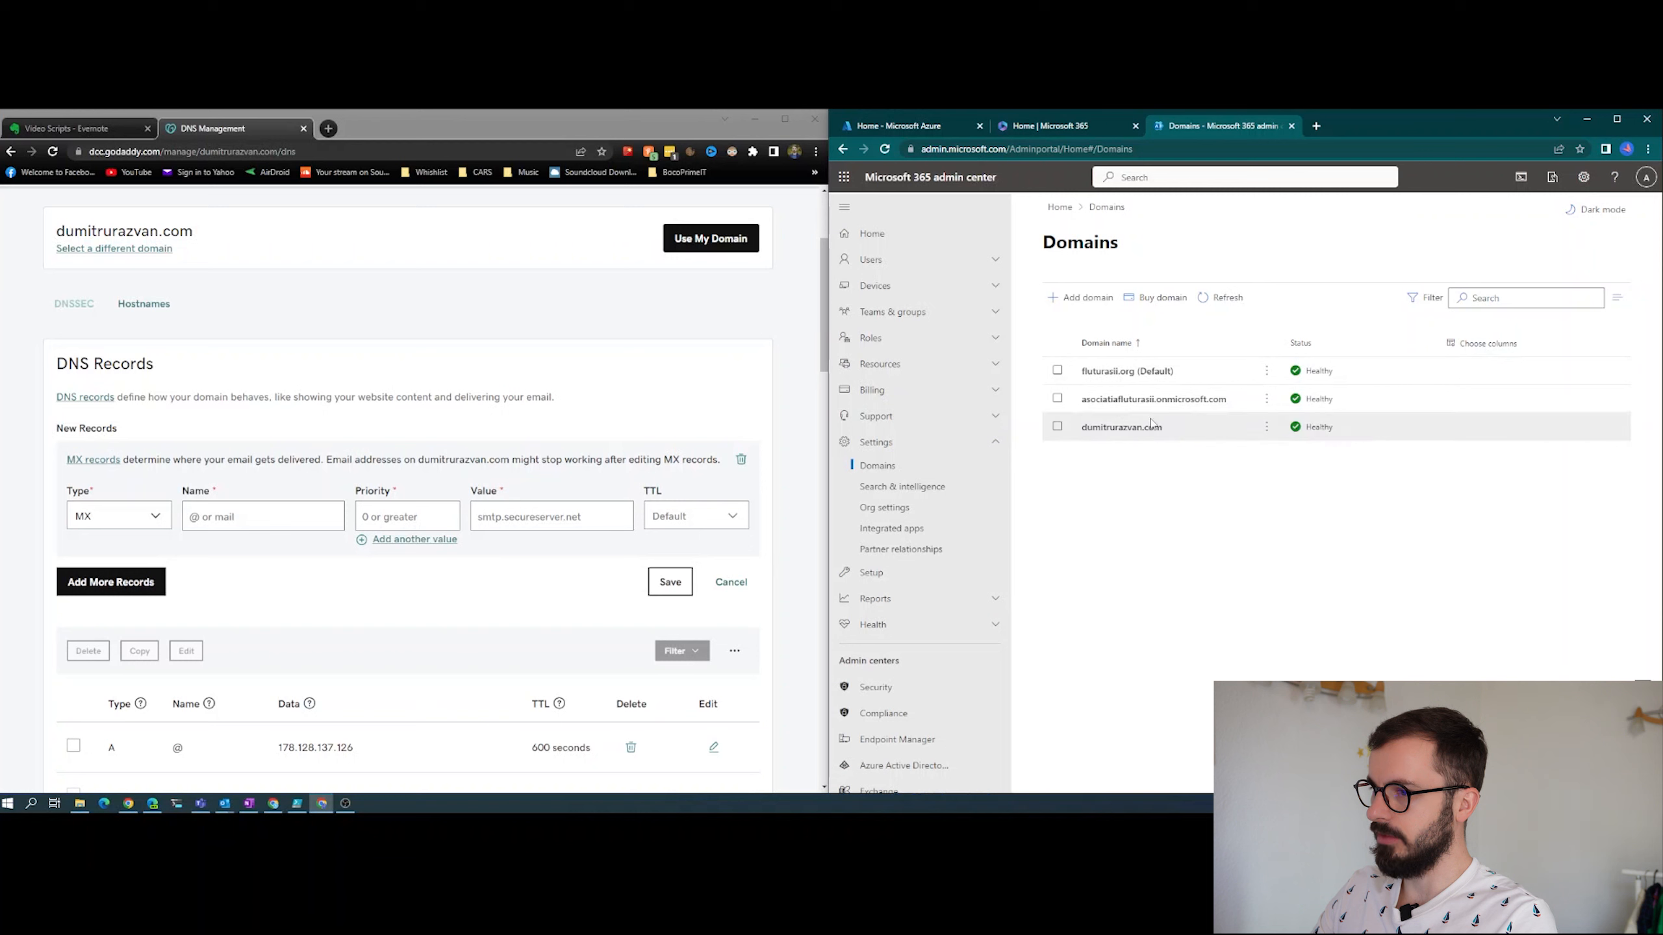
# - Open the newly added .com domain's DNS records and examine the details of the Microsoft Exchange TXT record
pyautogui.click(1133, 430)
pyautogui.click(1108, 339)
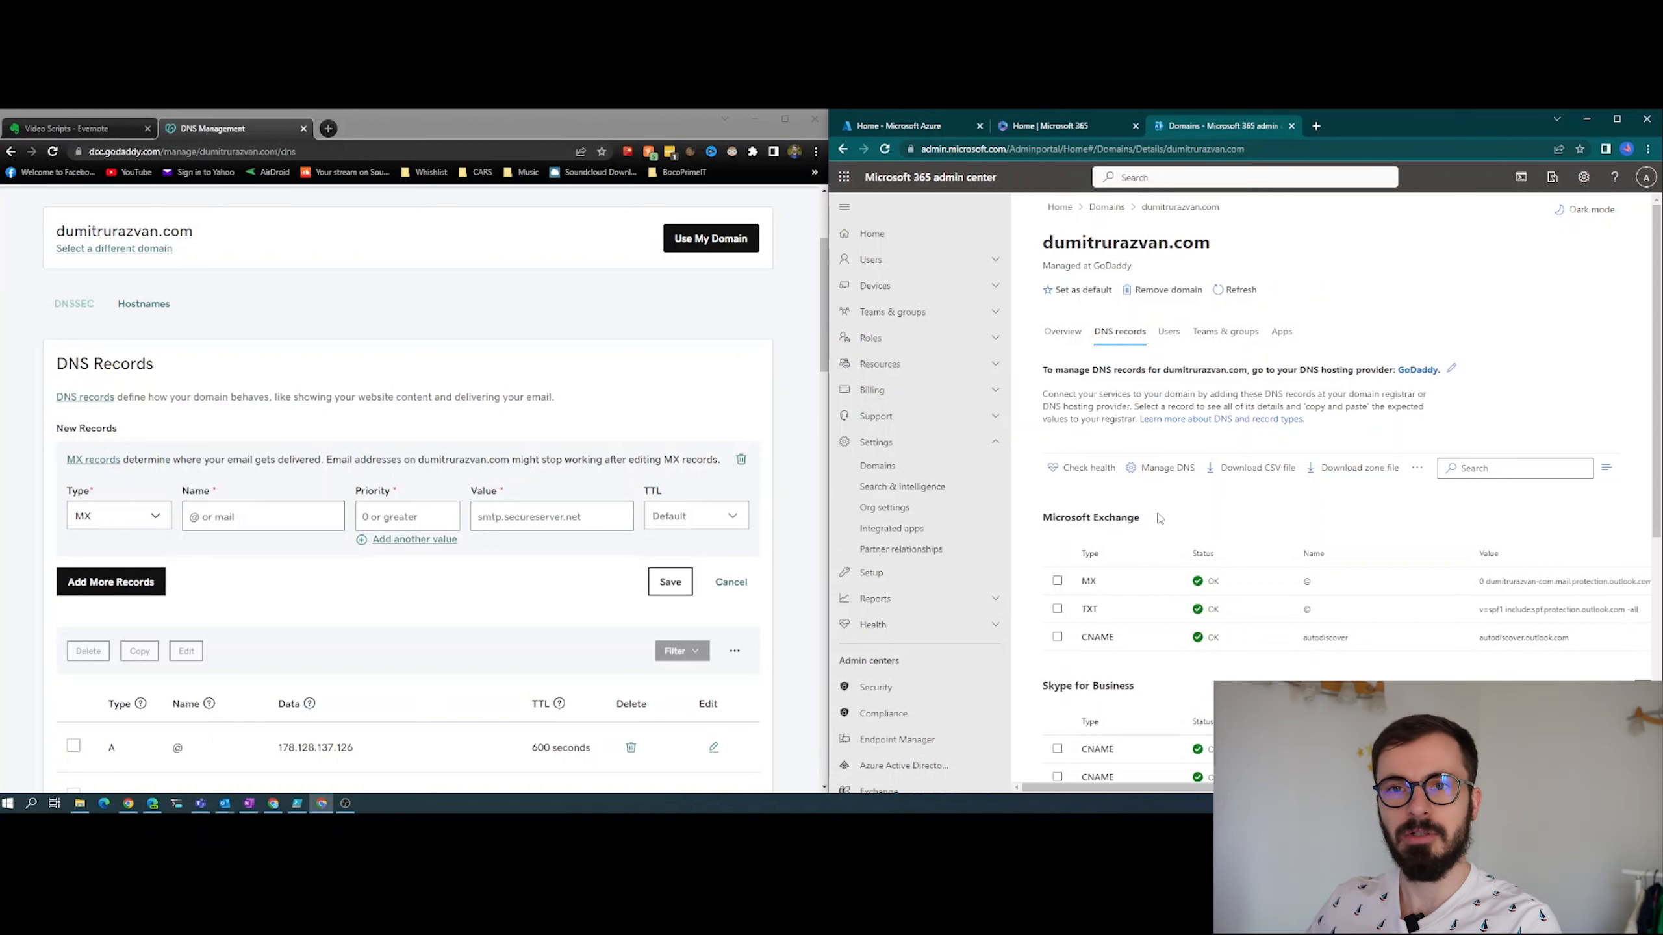
pyautogui.click(1506, 607)
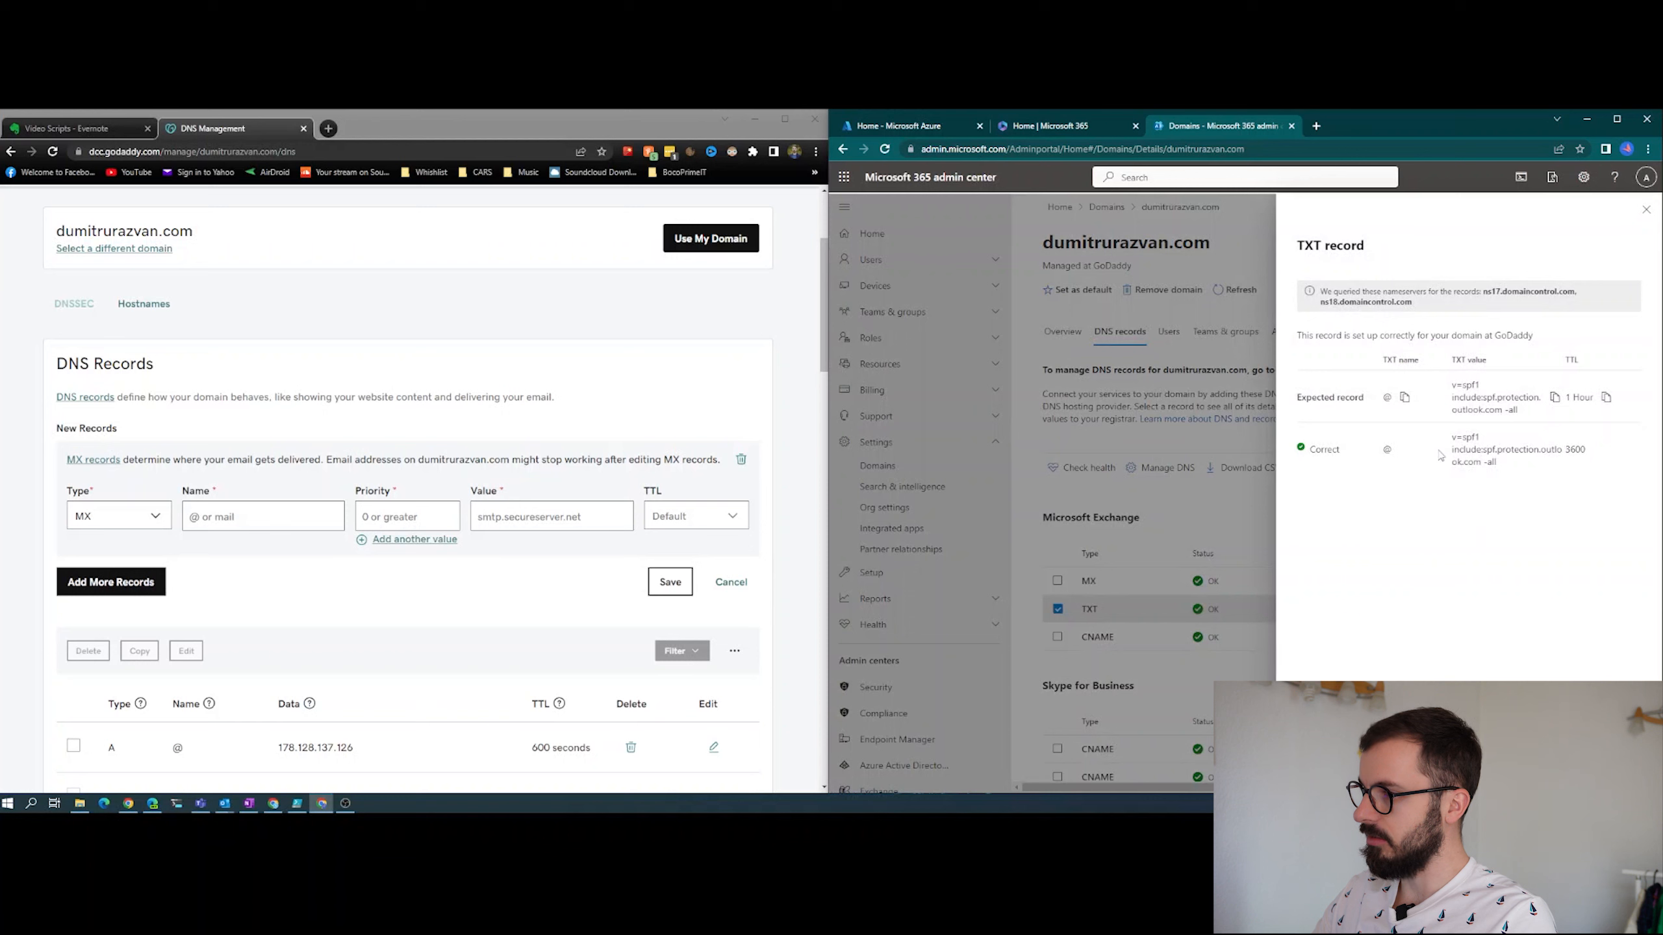
pyautogui.click(1646, 209)
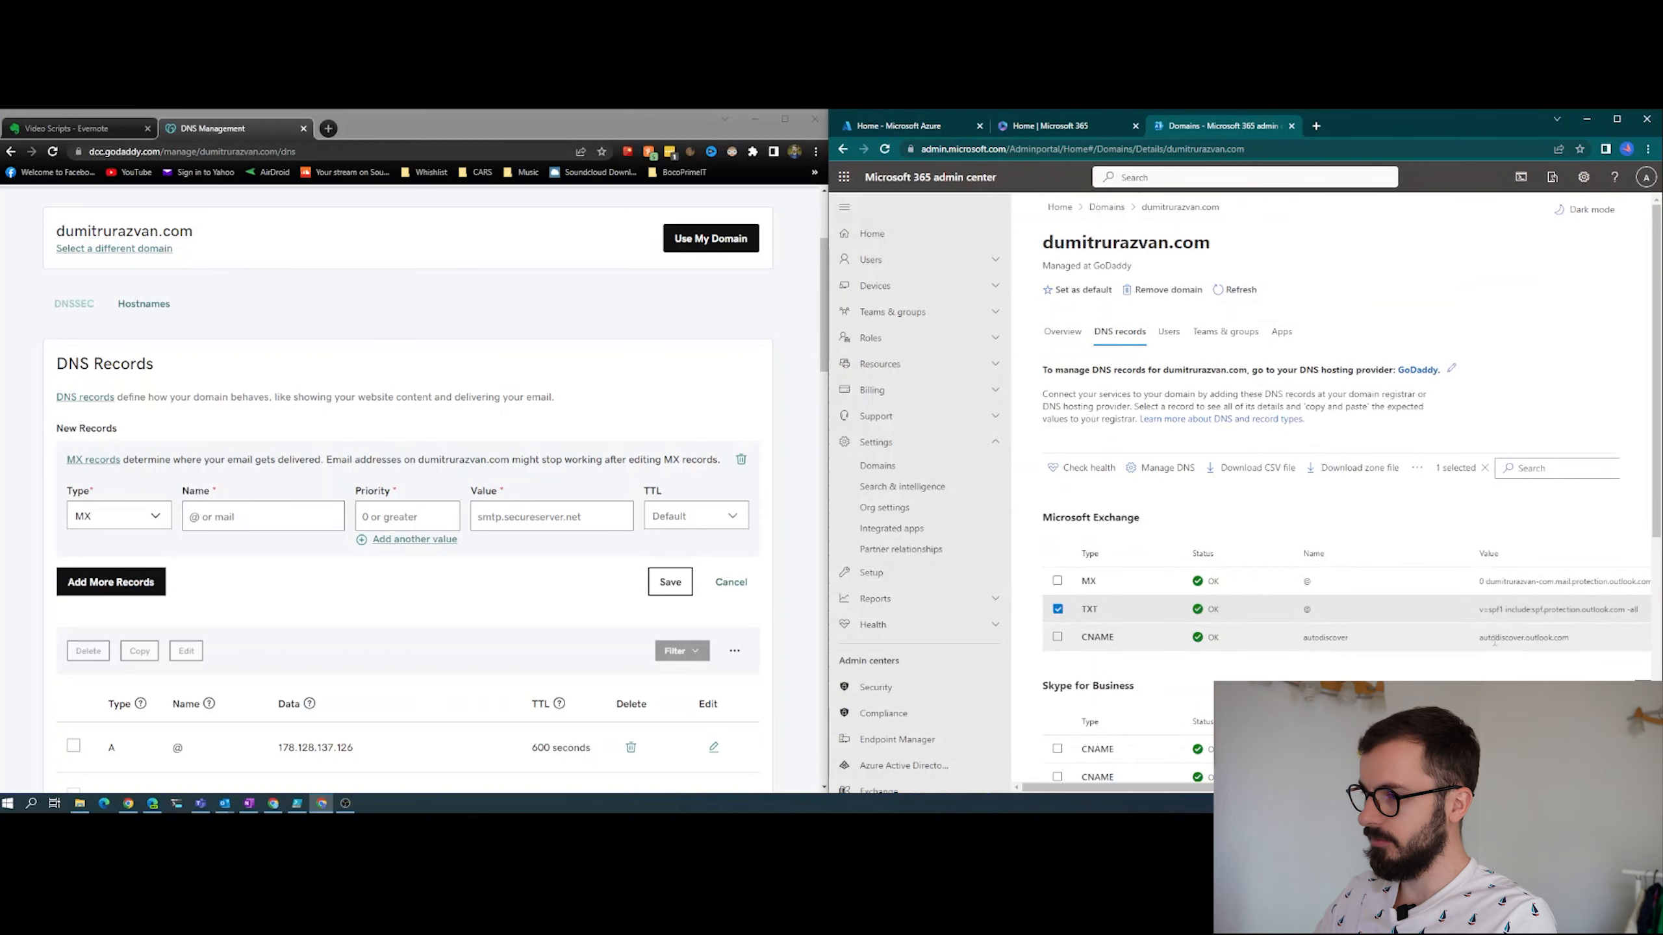
# - Examine the details of the Exchange autodiscover CNAME record and the domain's Skype for Business and Basic Mobility & Security records
pyautogui.click(1532, 637)
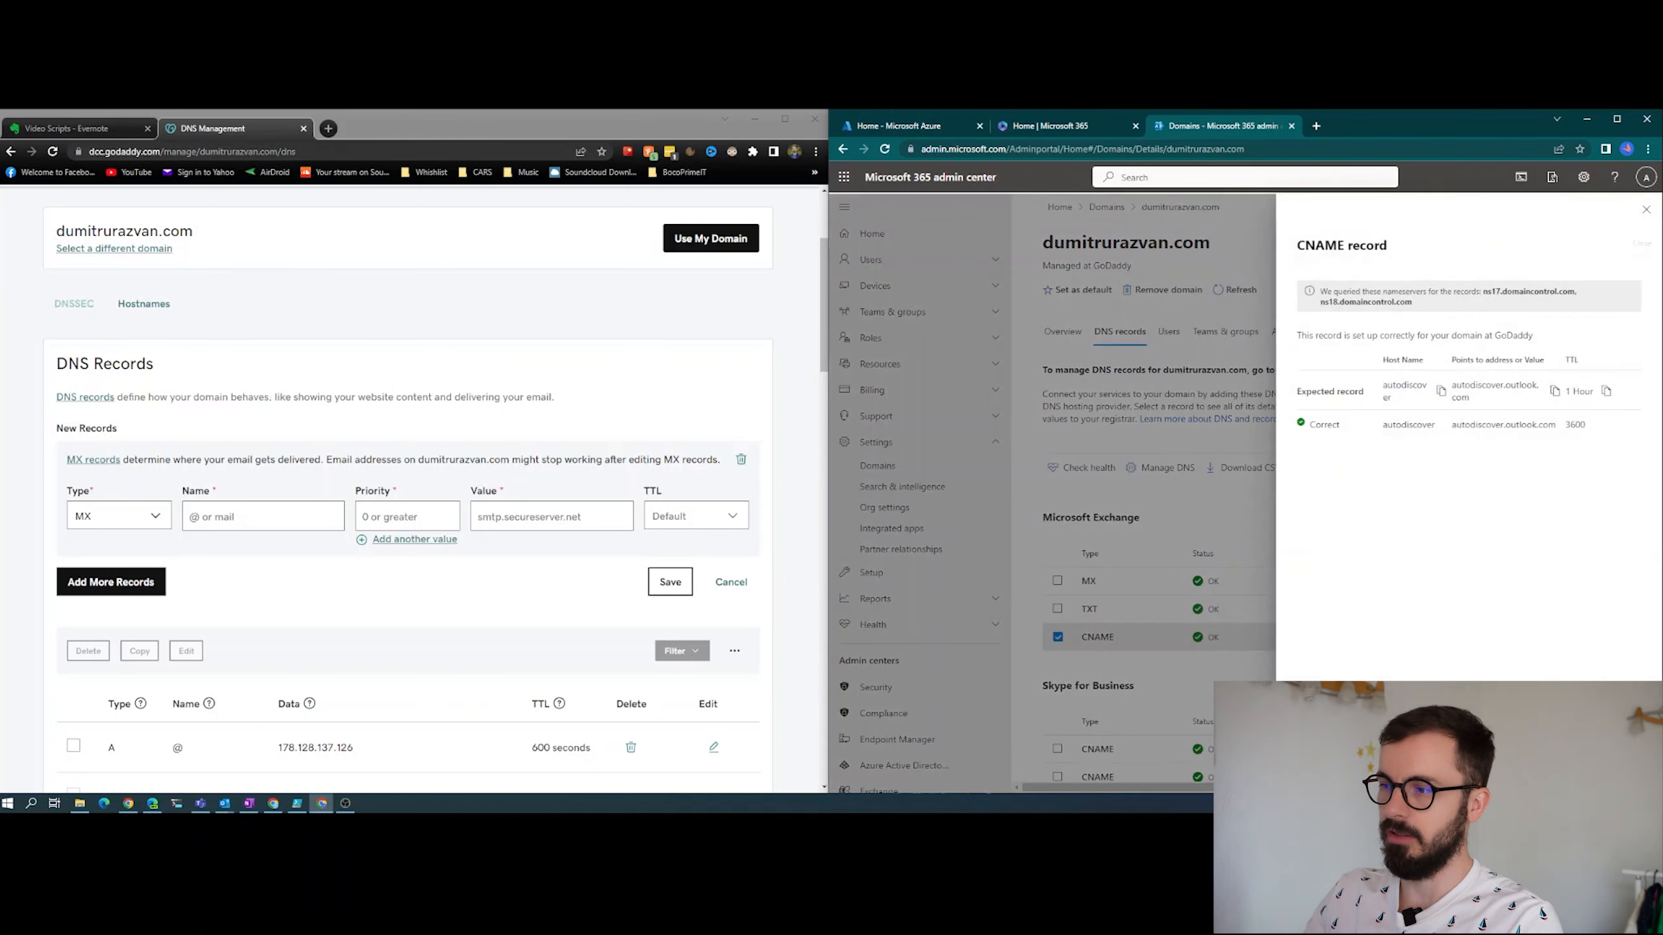
pyautogui.click(1645, 207)
pyautogui.scroll(-5, 1105, 488)
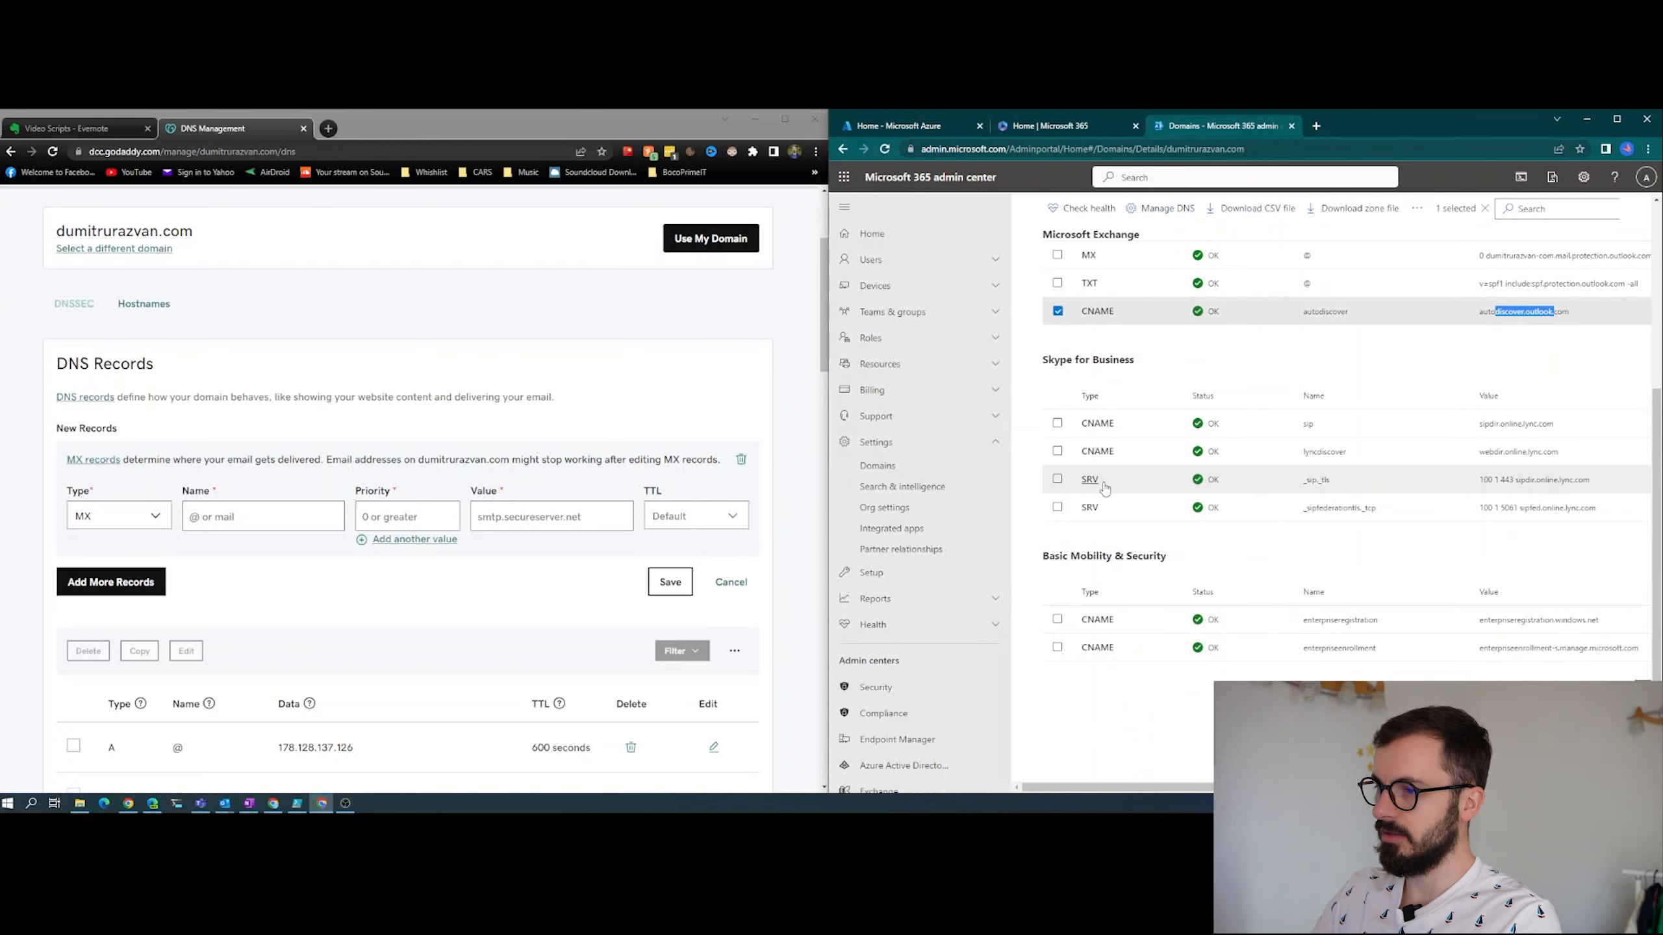
pyautogui.scroll(2, 1233, 574)
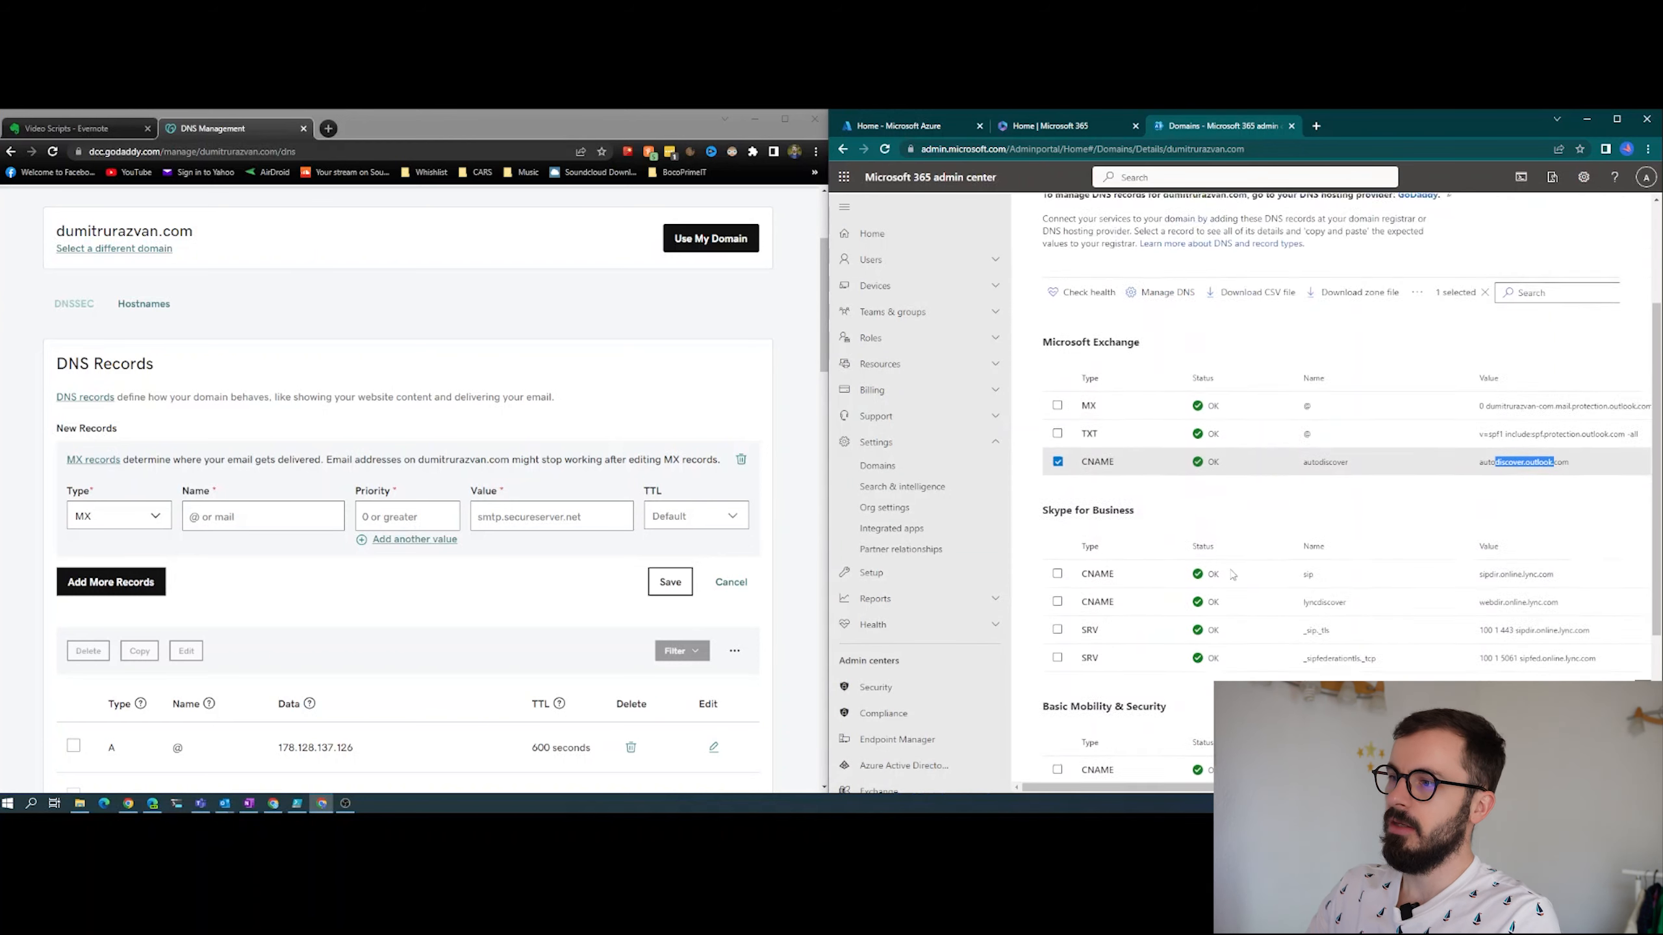
pyautogui.scroll(3, 1232, 574)
pyautogui.click(1156, 211)
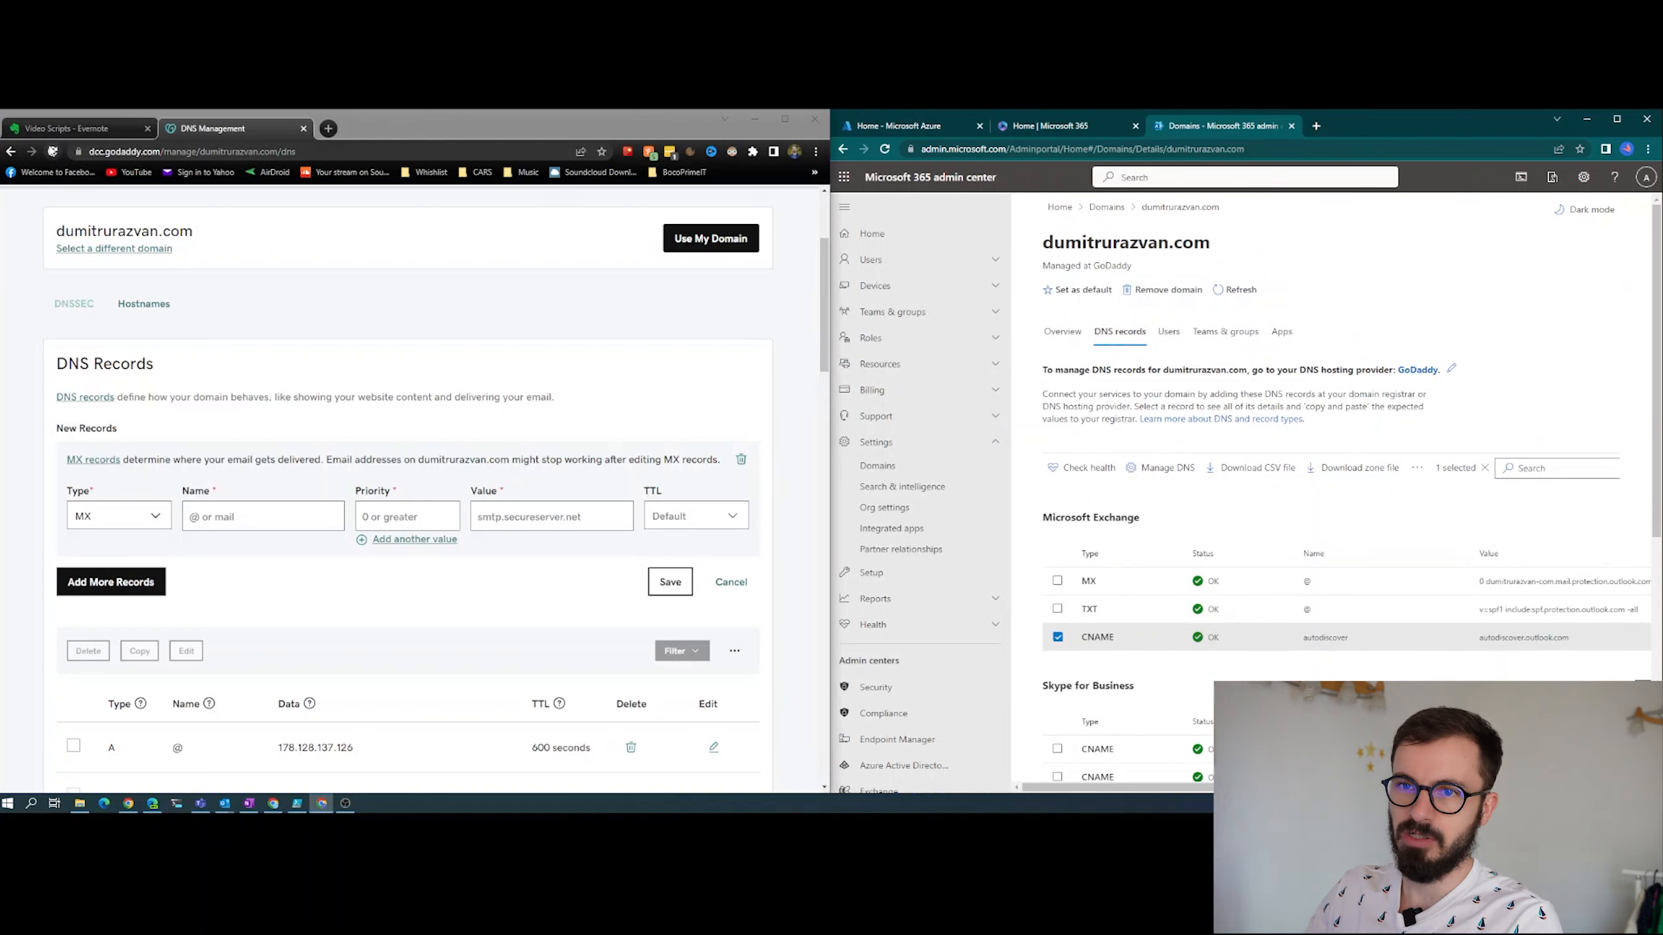
# - Reload the domain's DNS management page in GoDaddy and show 50 records per page
pyautogui.click(52, 152)
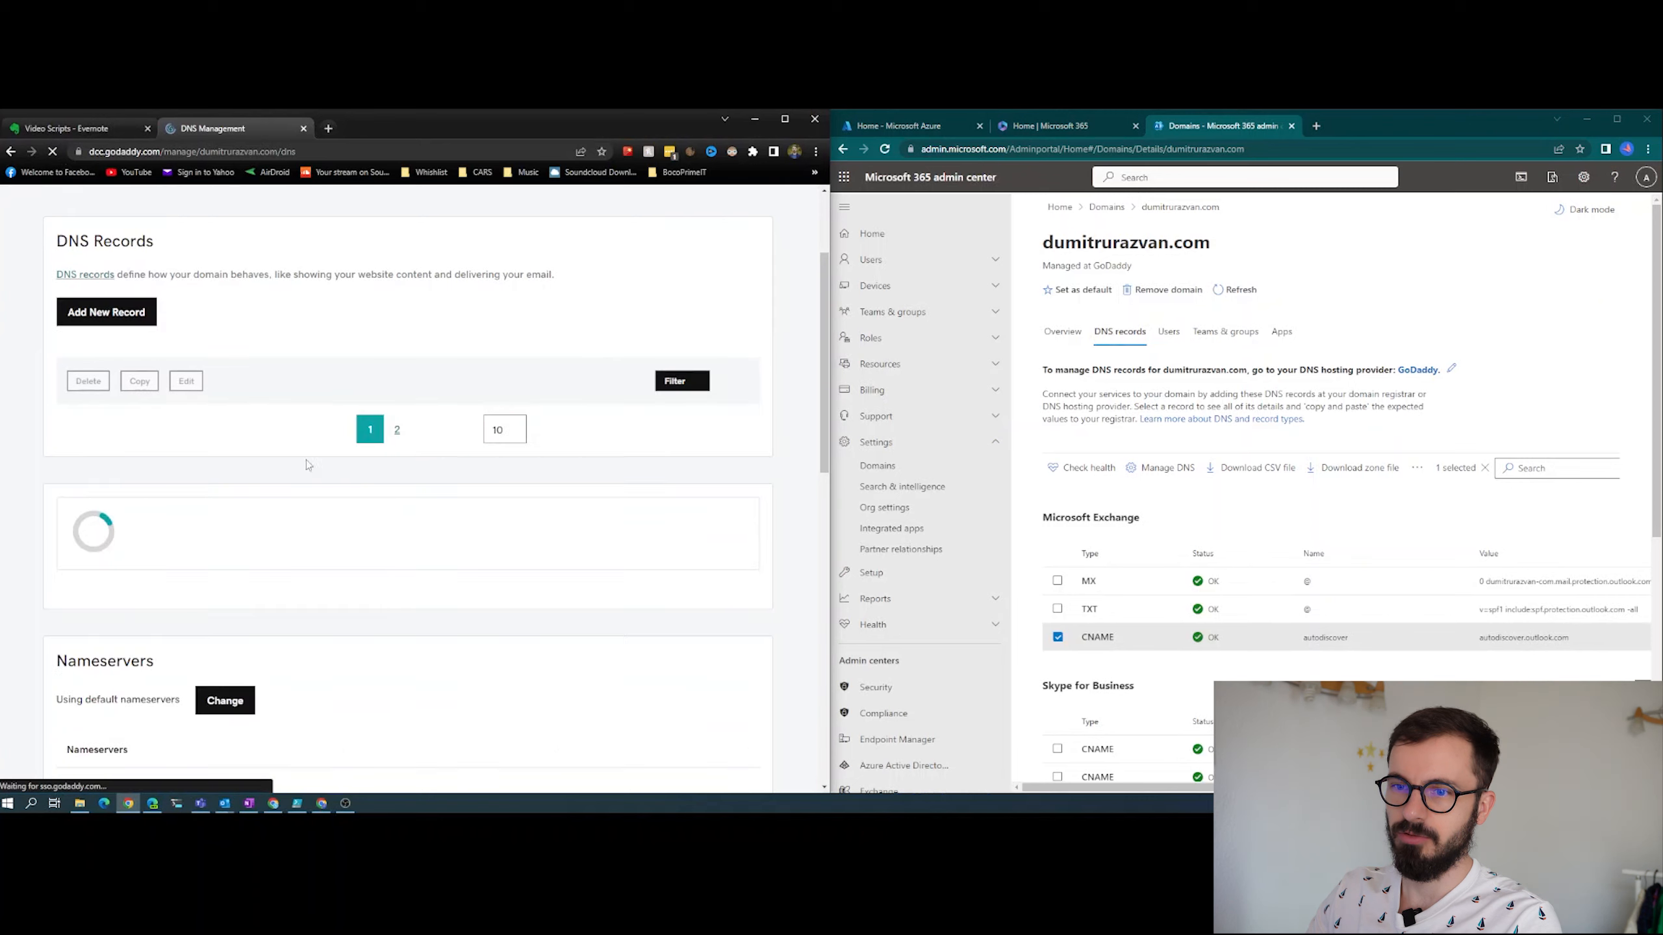
pyautogui.scroll(-3, 400, 518)
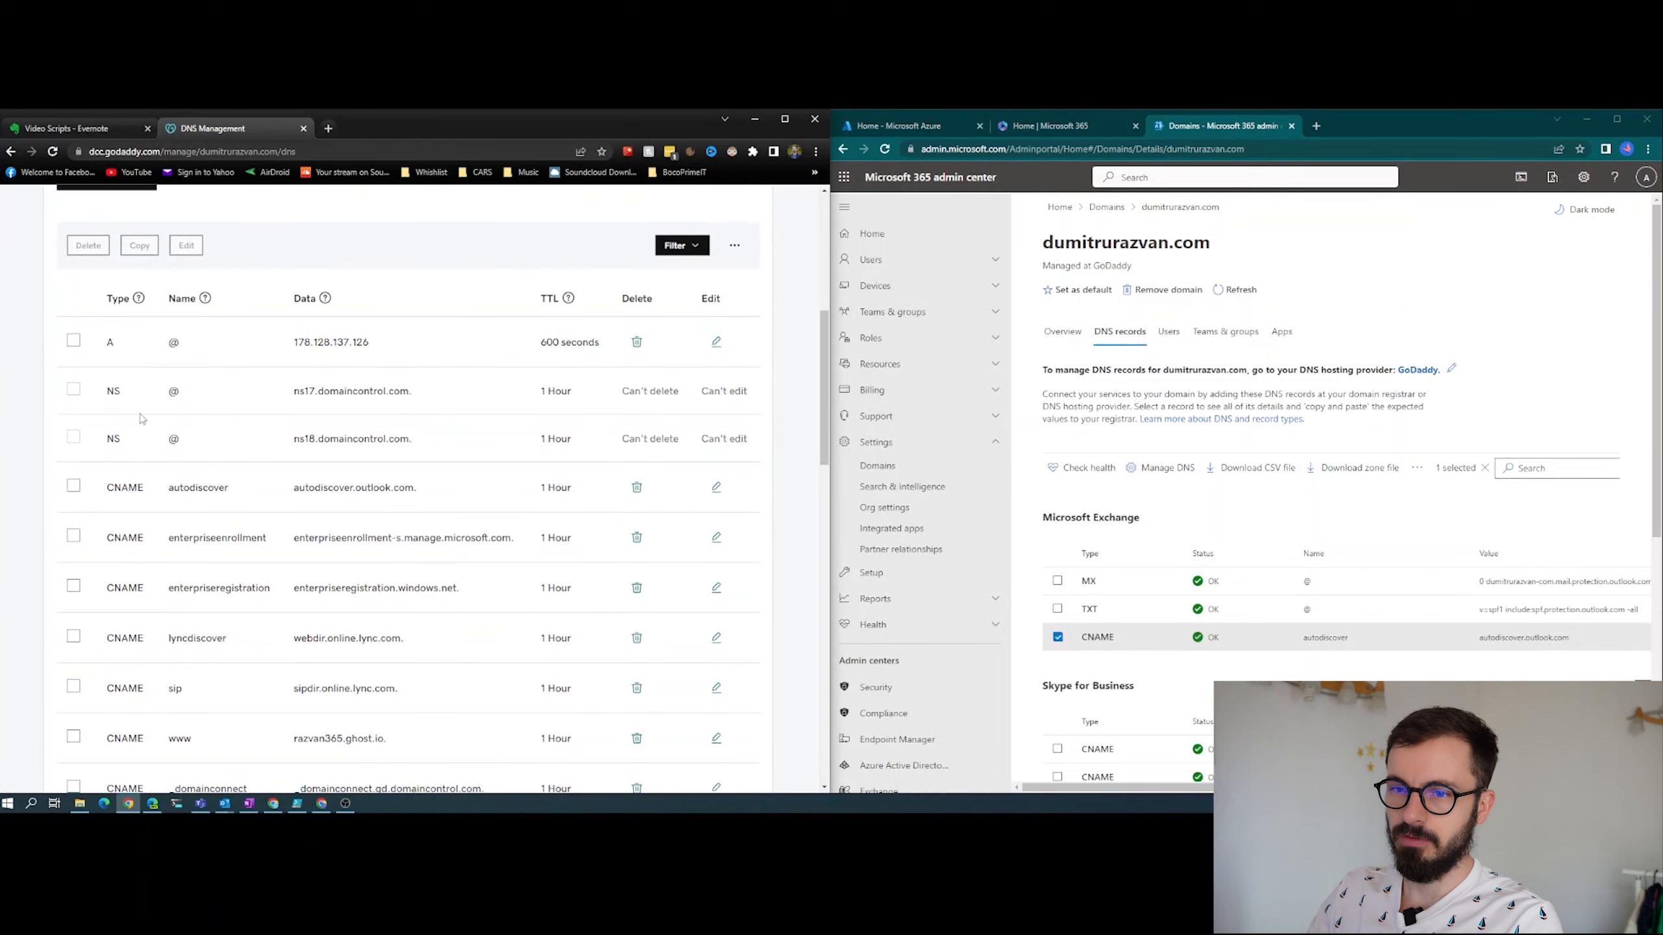
pyautogui.scroll(-2, 359, 574)
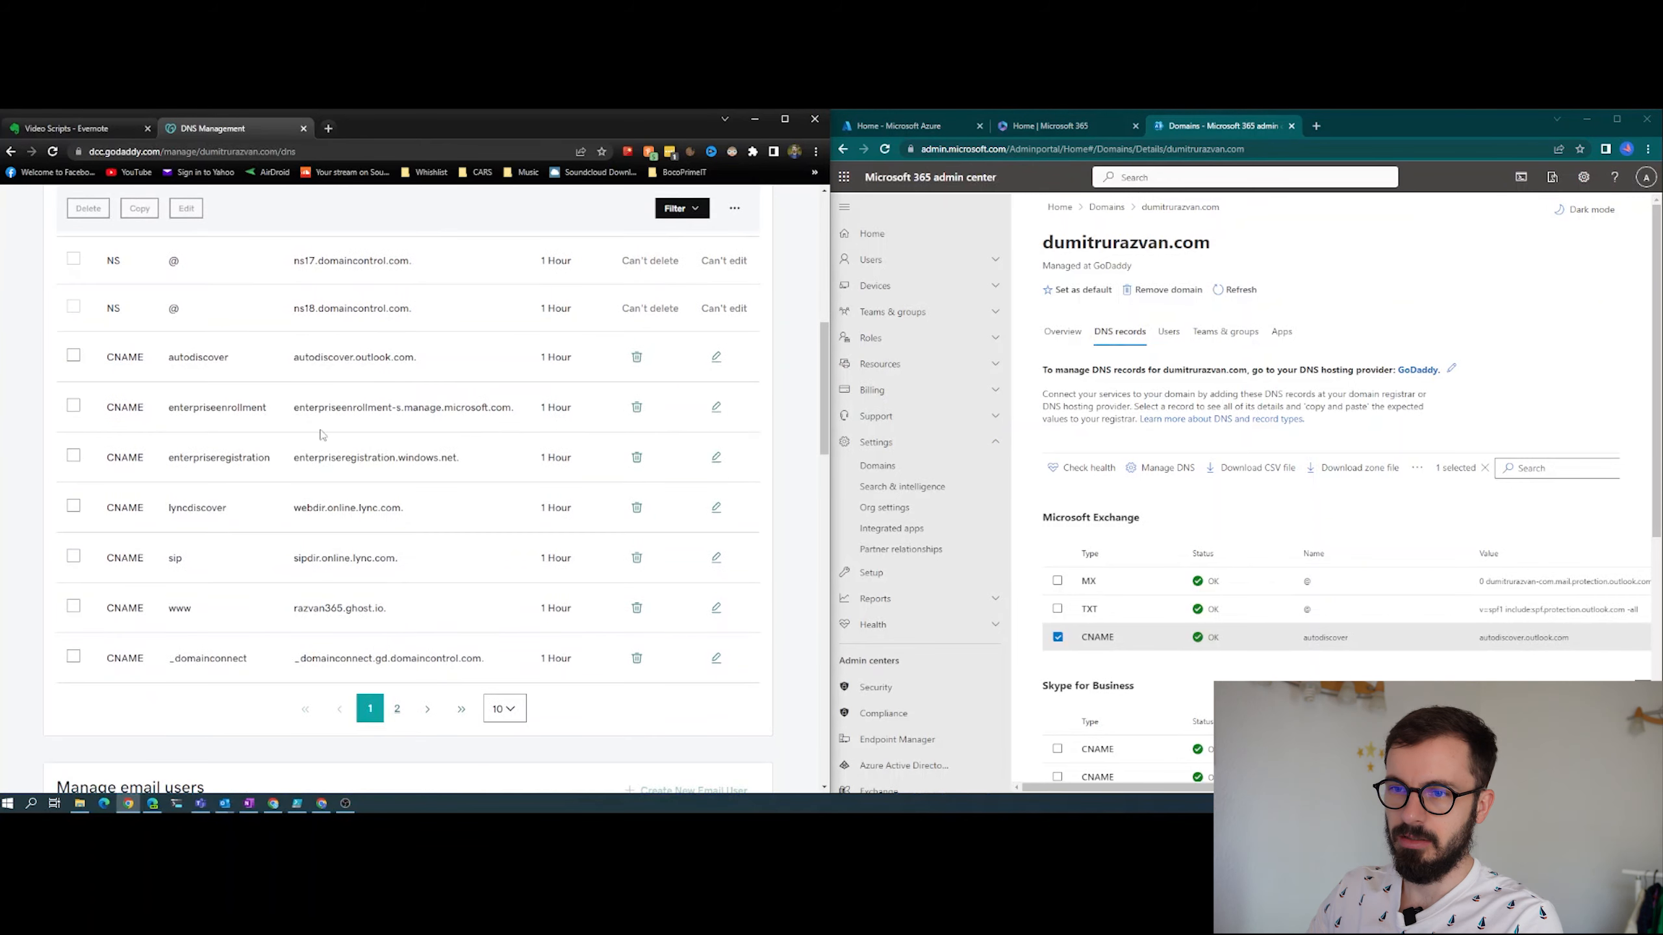
pyautogui.moveTo(298, 409); pyautogui.dragTo(423, 403)
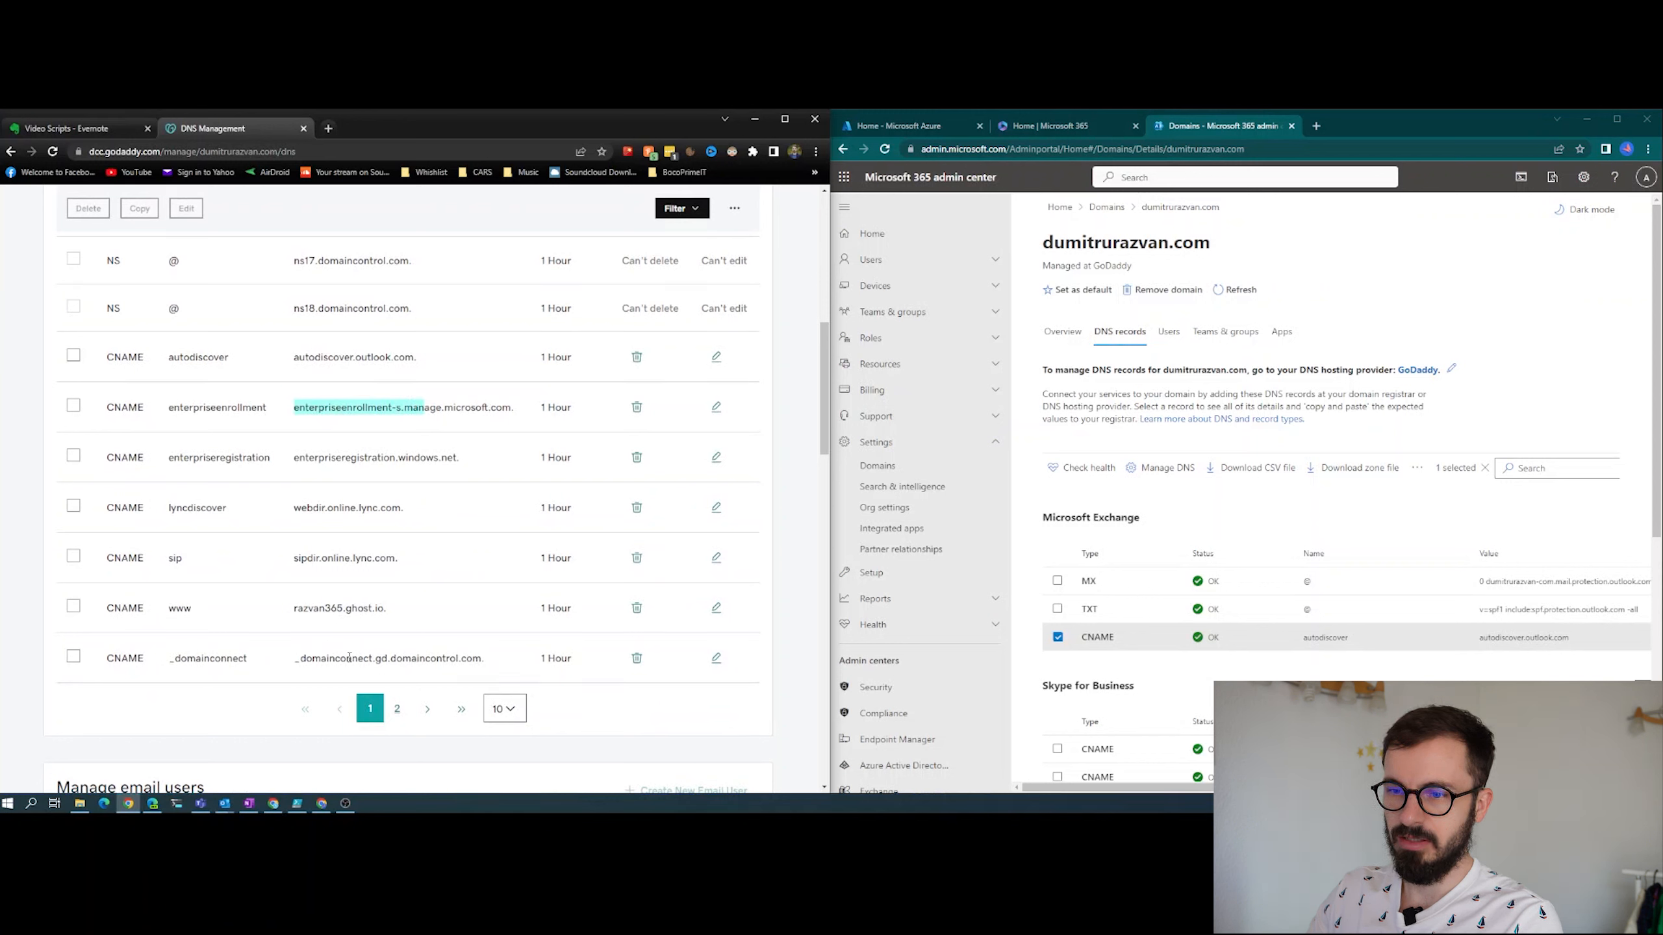
pyautogui.click(504, 709)
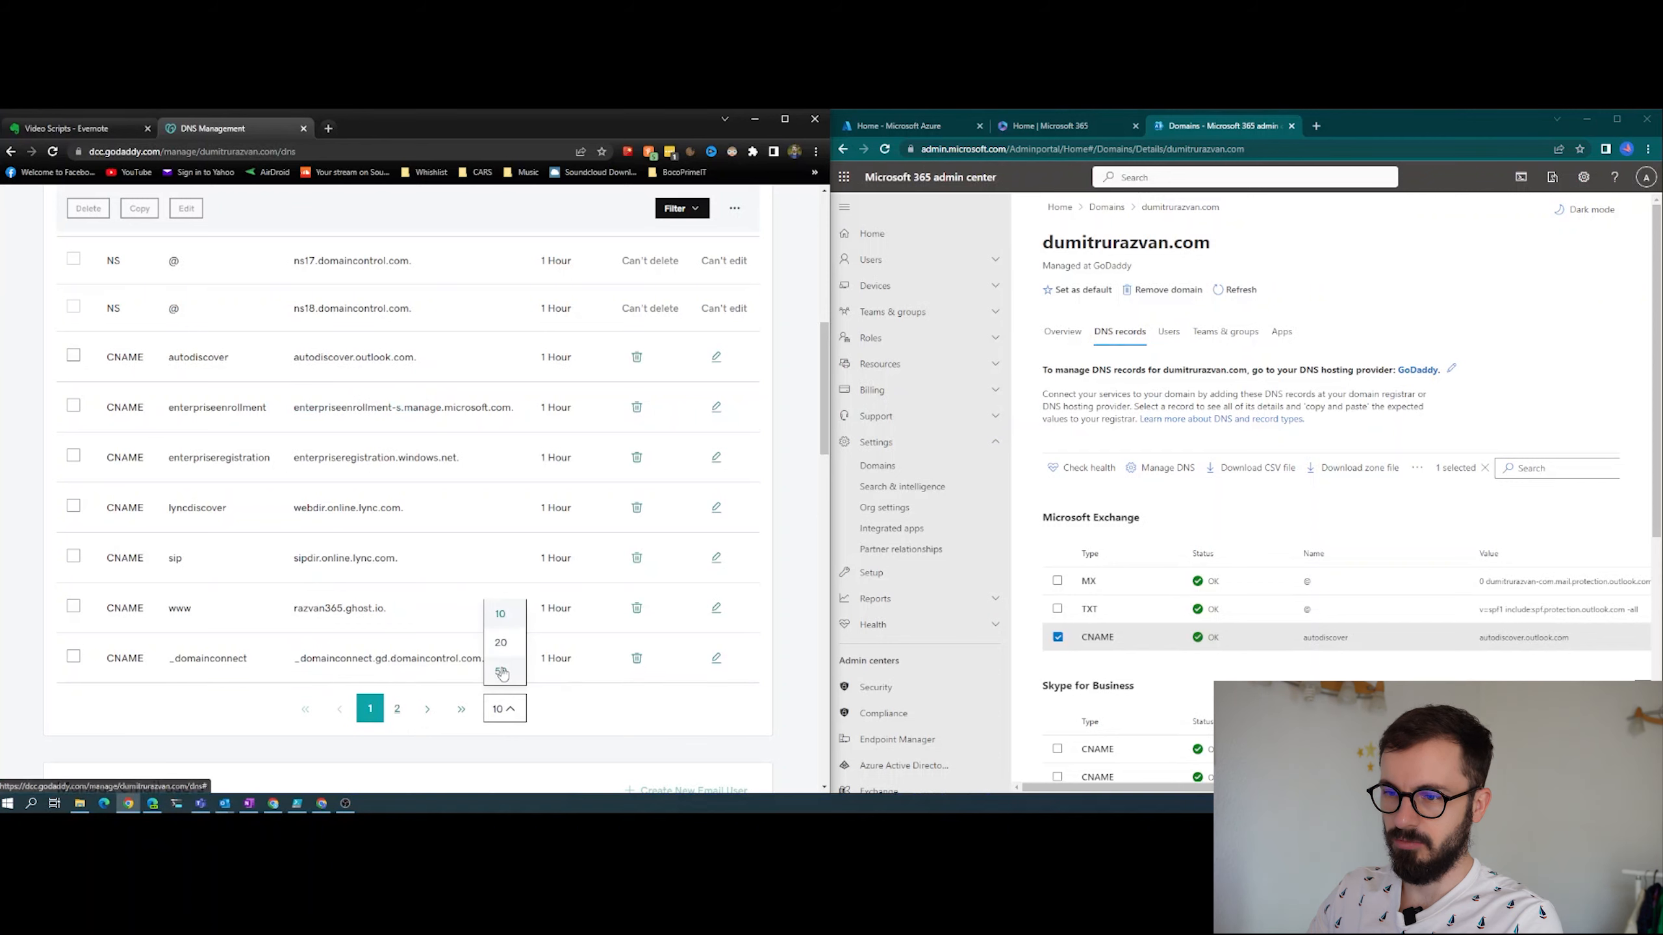
pyautogui.click(501, 671)
# - Examine the full GoDaddy record list for the CNAME, MX, TXT and SRV records added for Microsoft 365
pyautogui.scroll(2, 335, 526)
pyautogui.scroll(-8, 336, 526)
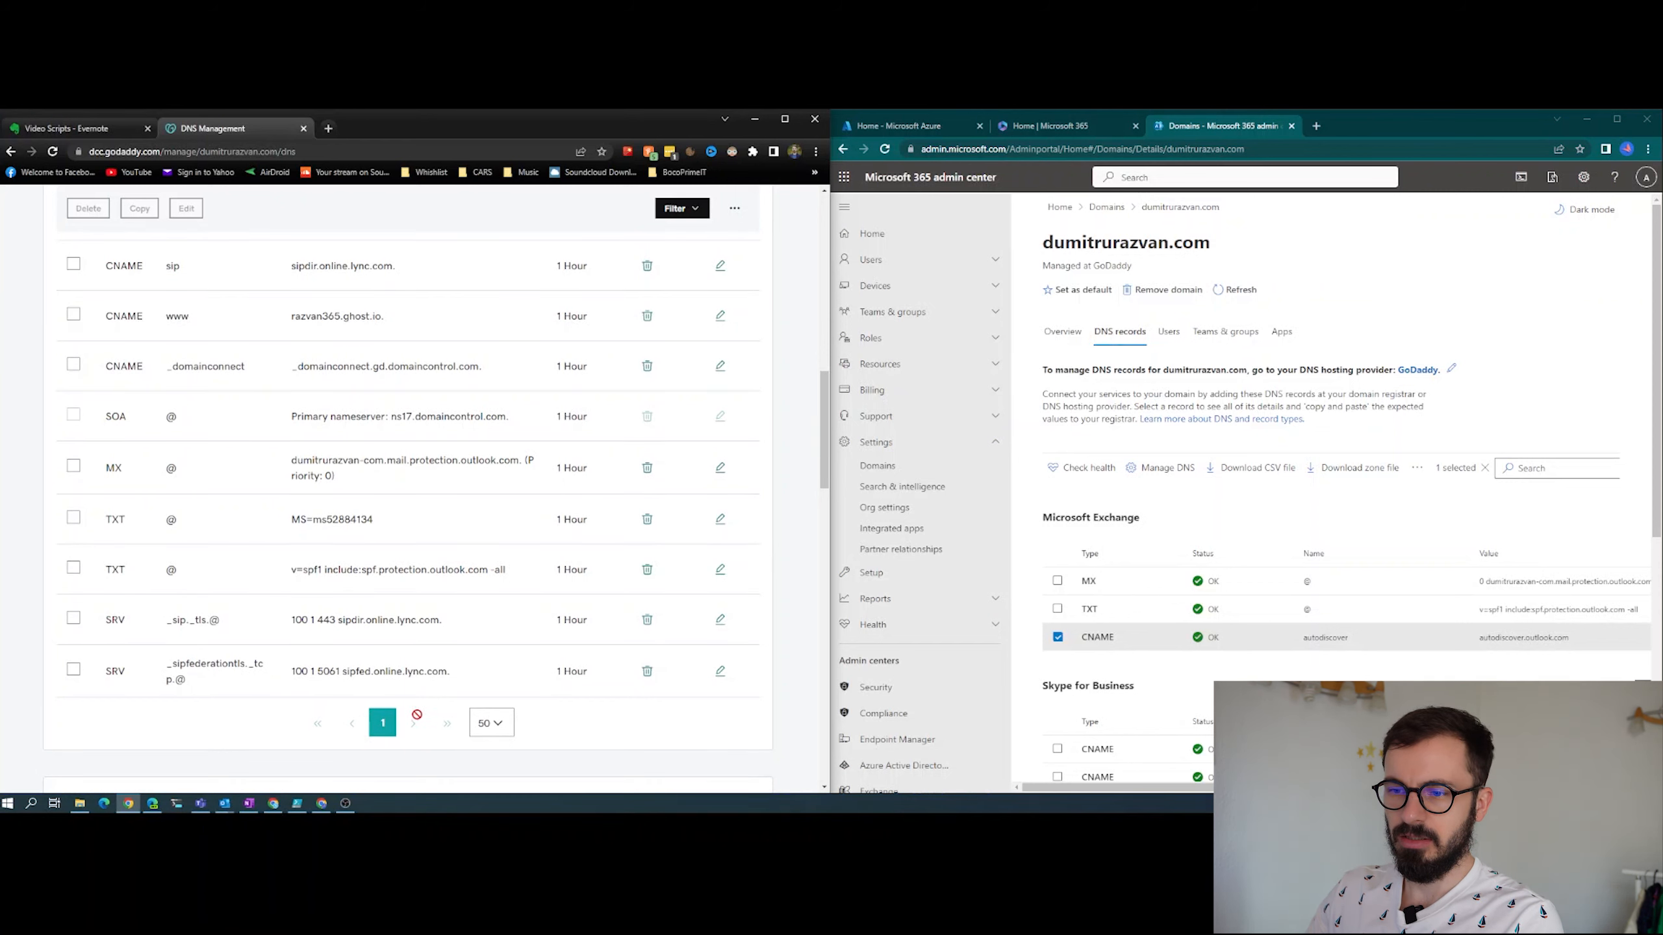
pyautogui.scroll(2, 432, 723)
pyautogui.scroll(4, 357, 617)
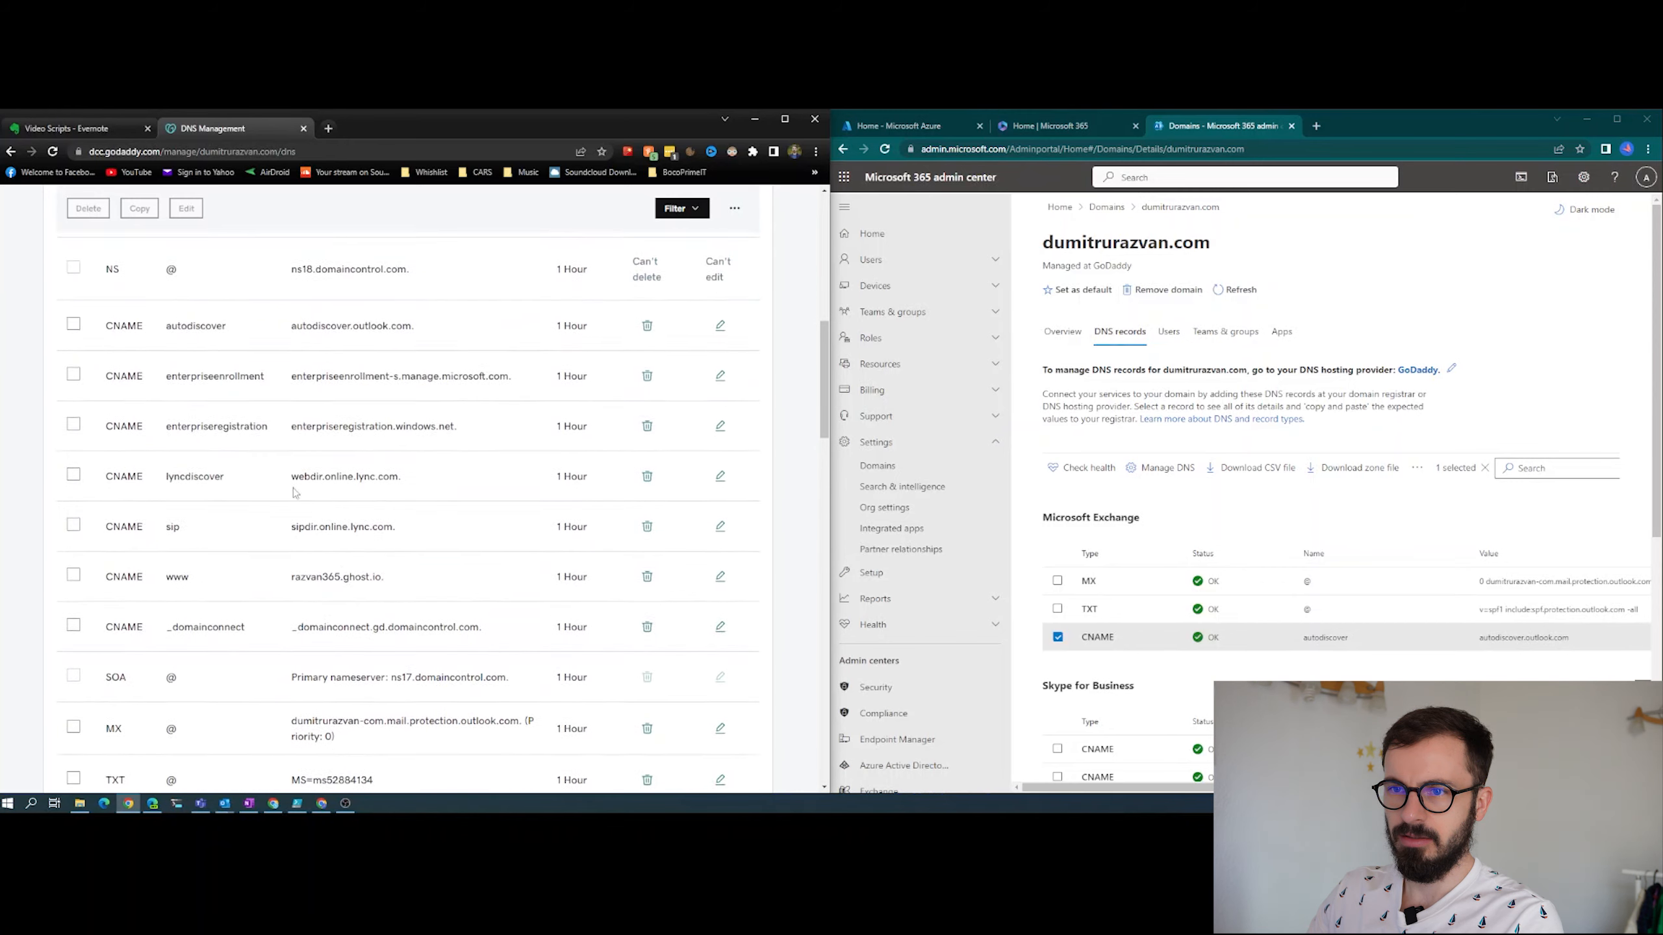
pyautogui.scroll(3, 239, 615)
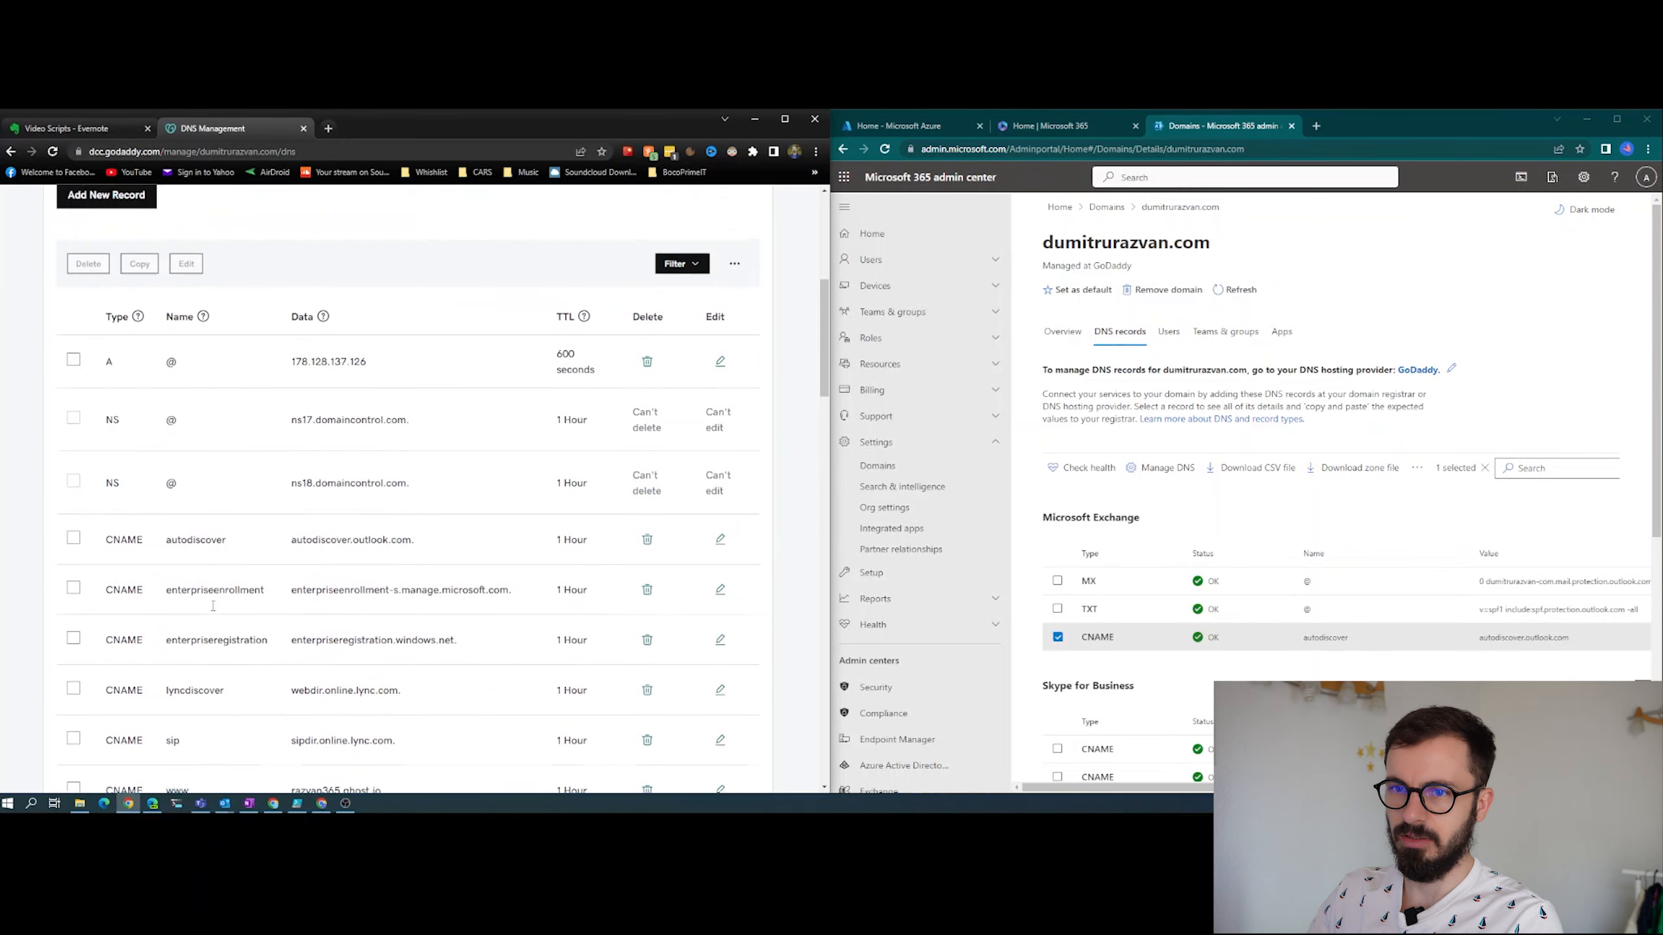
pyautogui.scroll(-7, 246, 576)
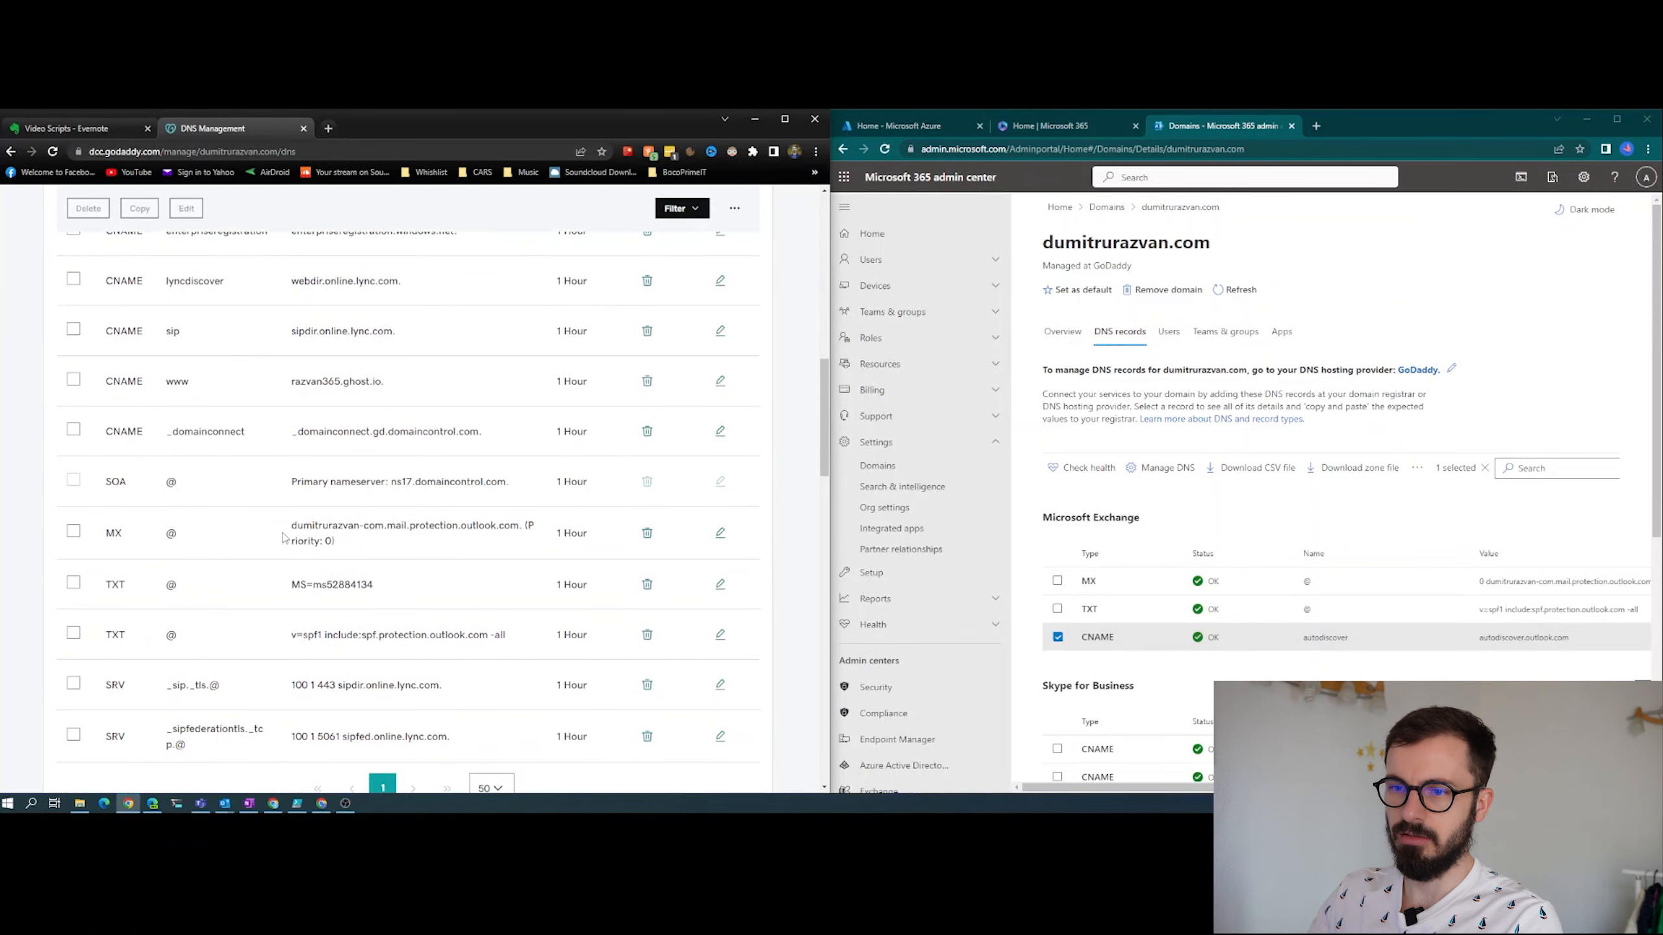
pyautogui.moveTo(284, 522); pyautogui.dragTo(361, 556)
pyautogui.click(370, 547)
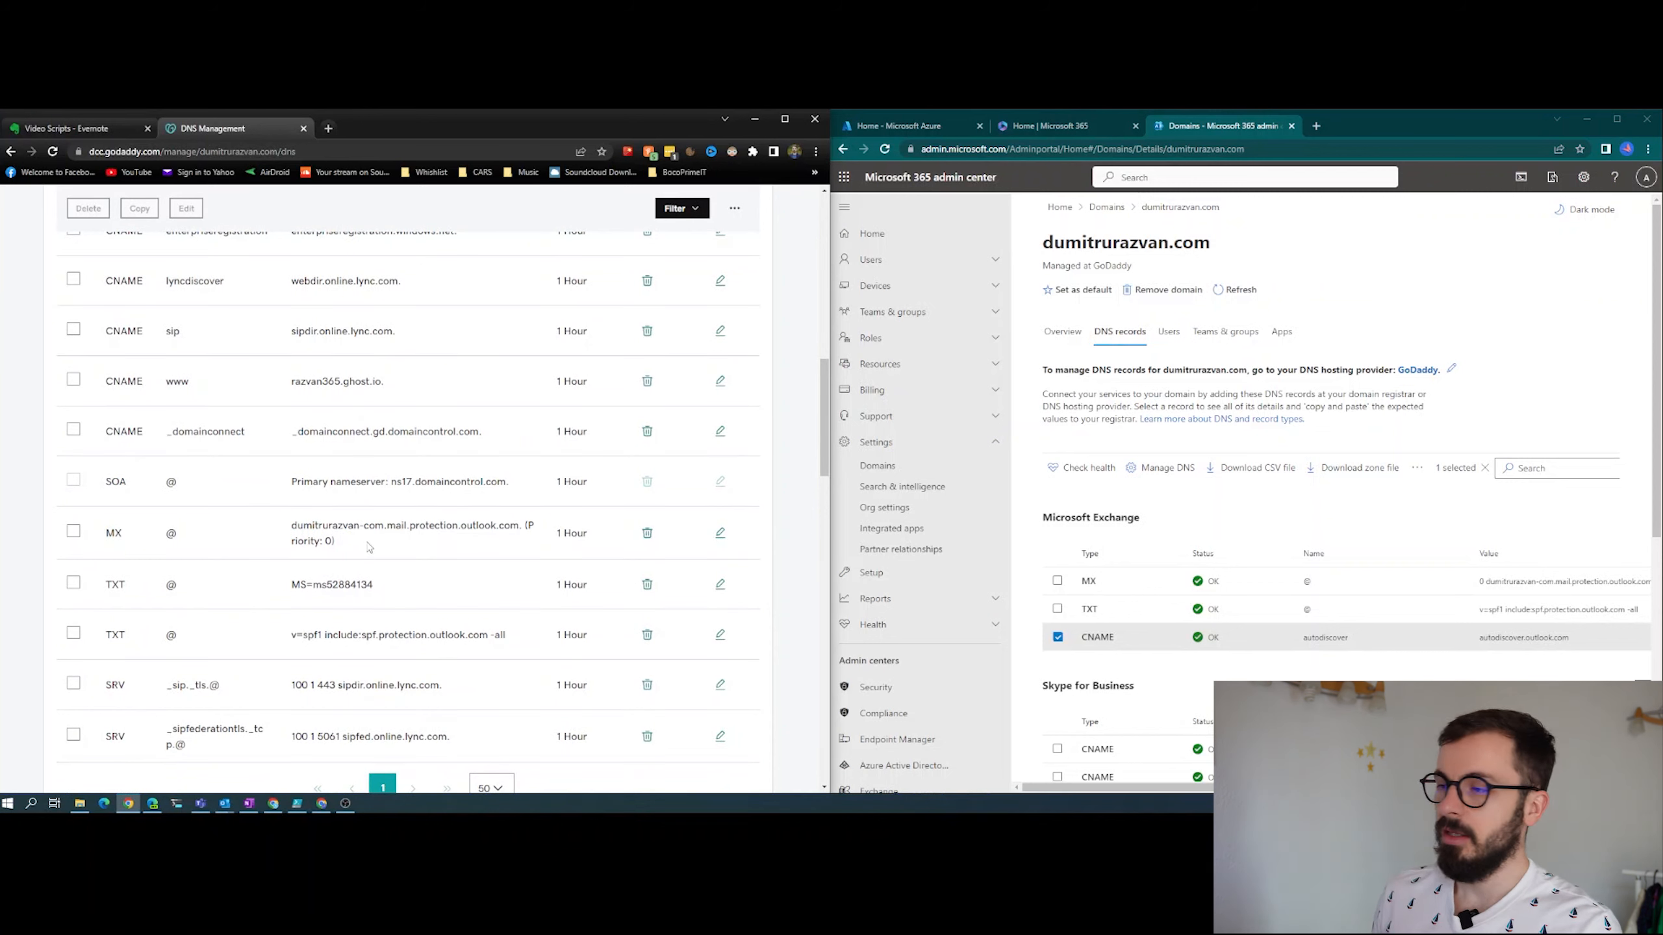